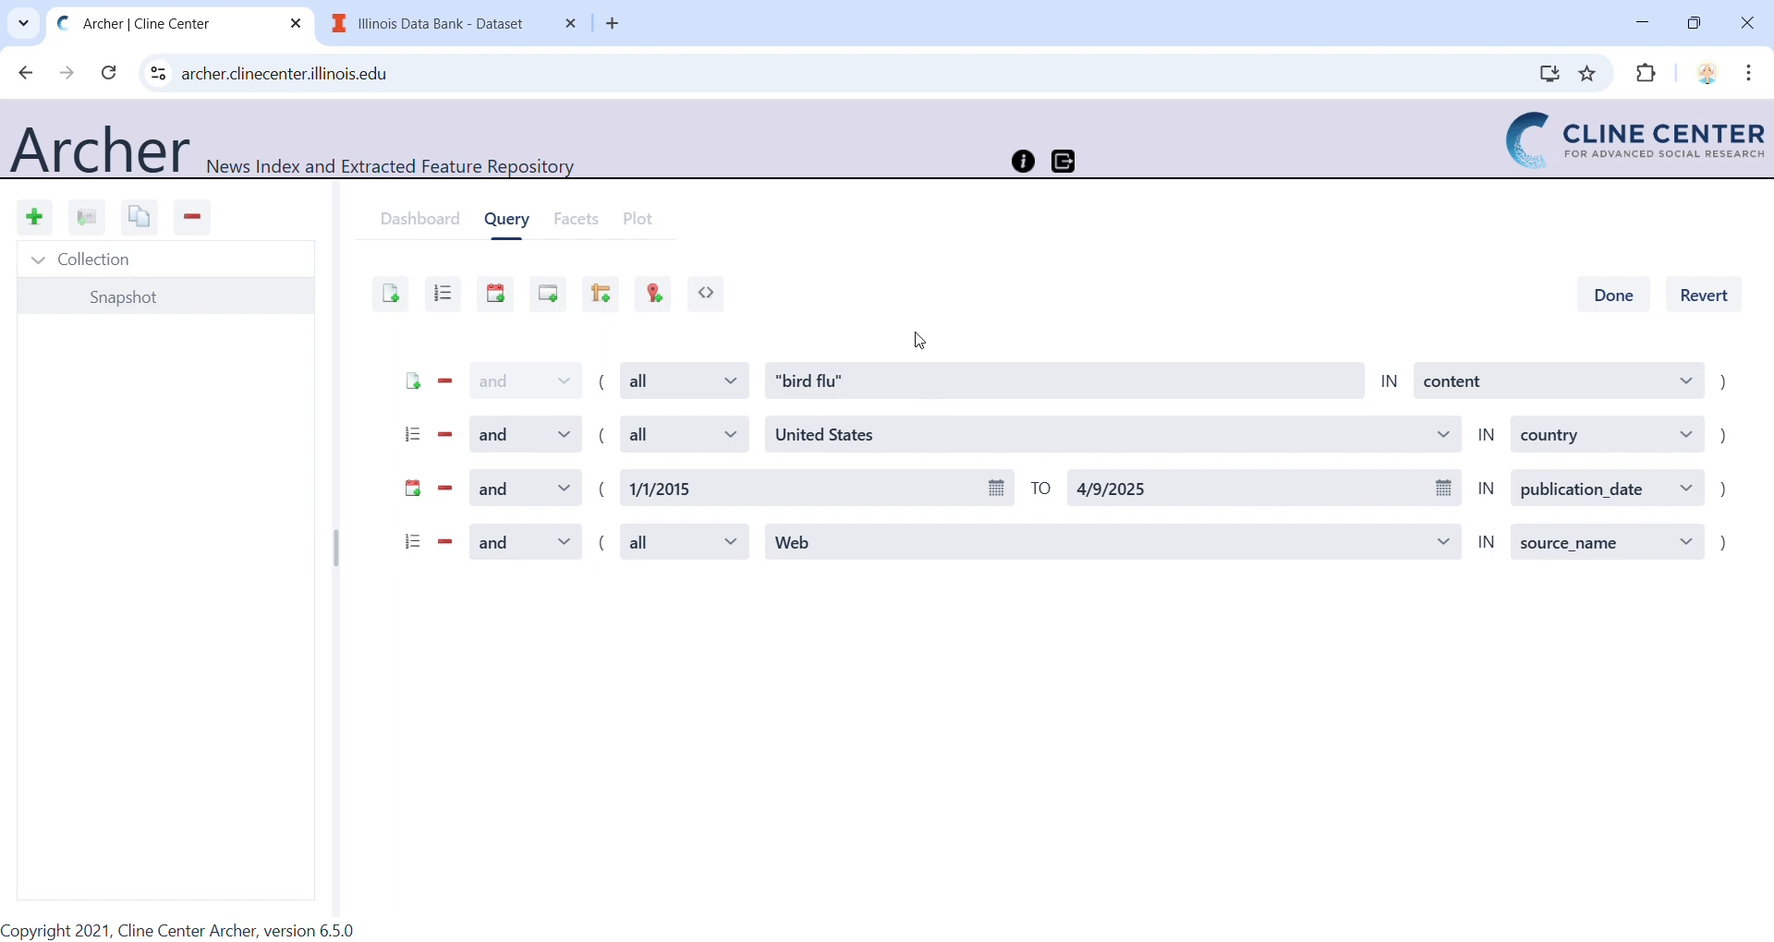
# Add the quoted phrase "avian influenza" after "bird flu" in the content condition, keeping the match mode on all
pyautogui.write('"avian influenza"')
pyautogui.click(748, 380)
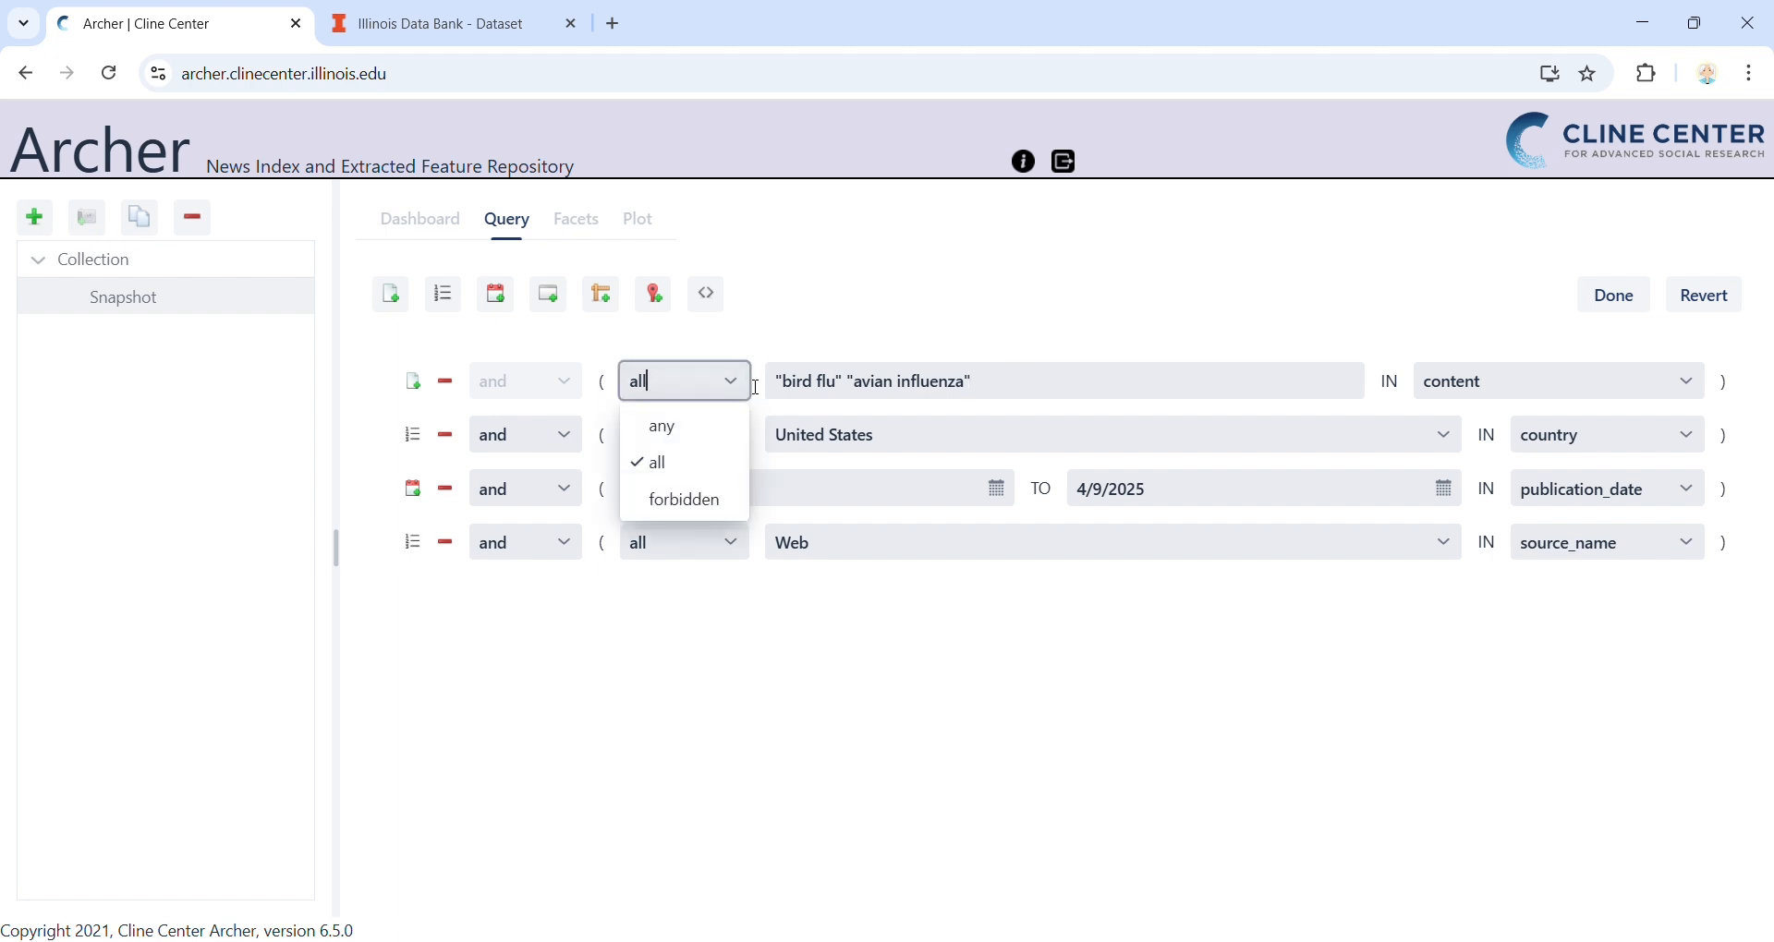
pyautogui.click(836, 333)
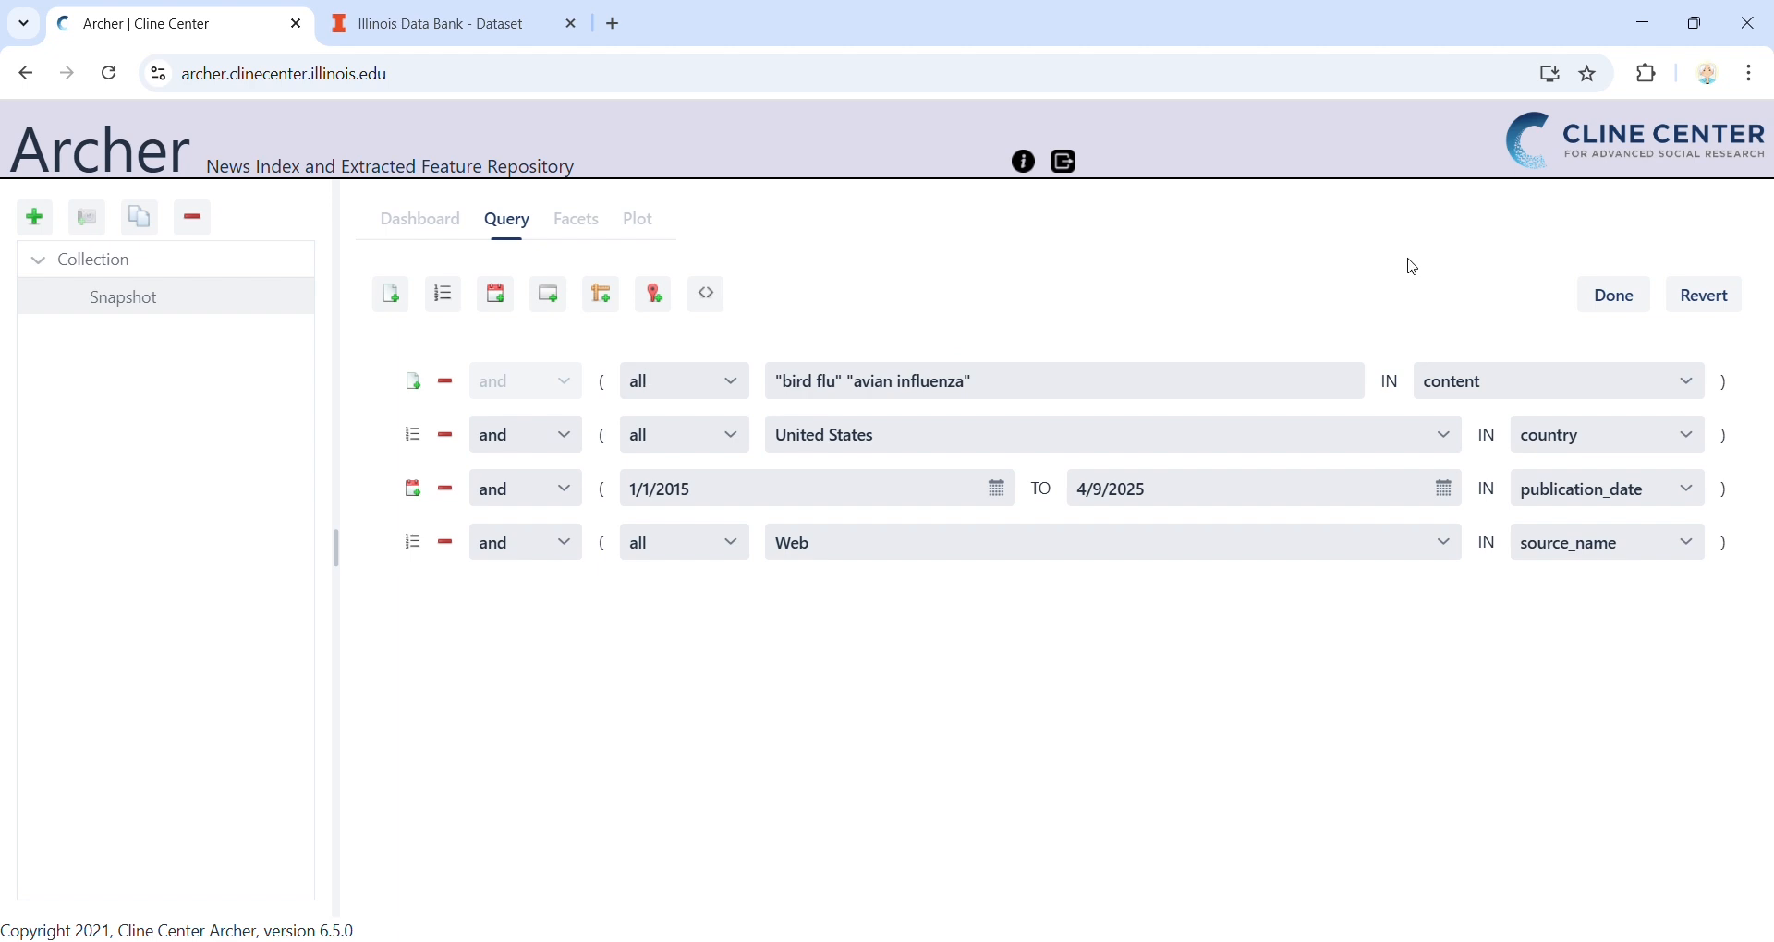
# Apply the query requiring both phrases, retrieve the matching articles and check the total count
pyautogui.click(1624, 294)
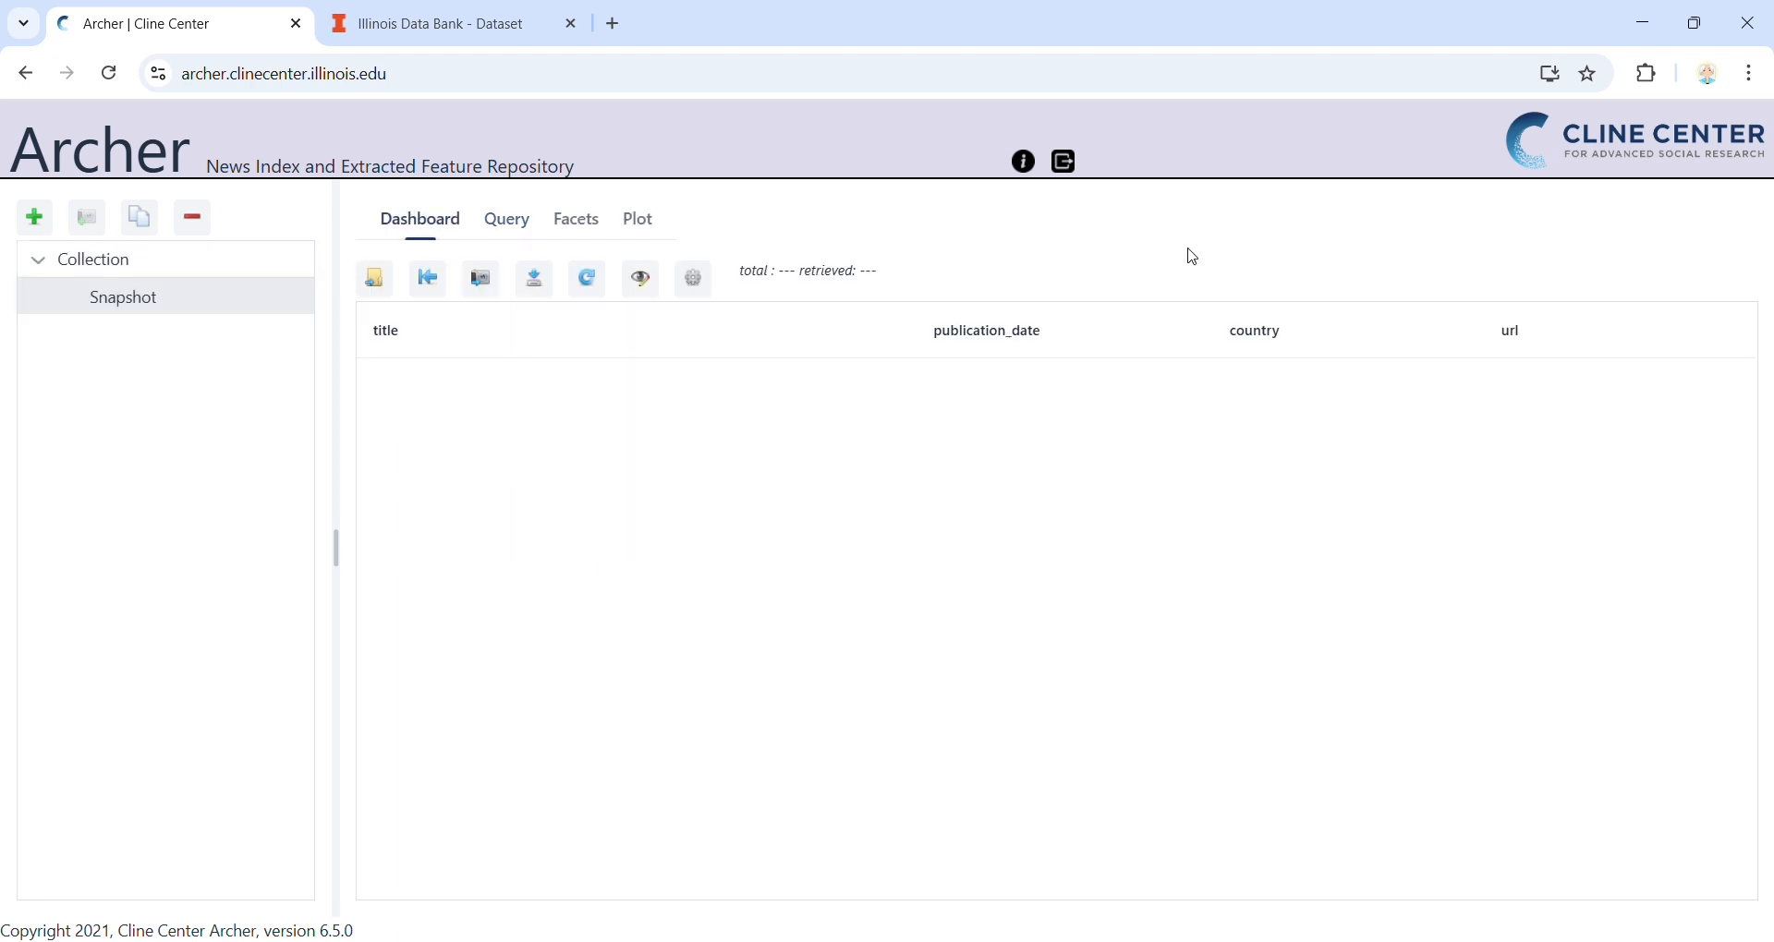
pyautogui.click(590, 278)
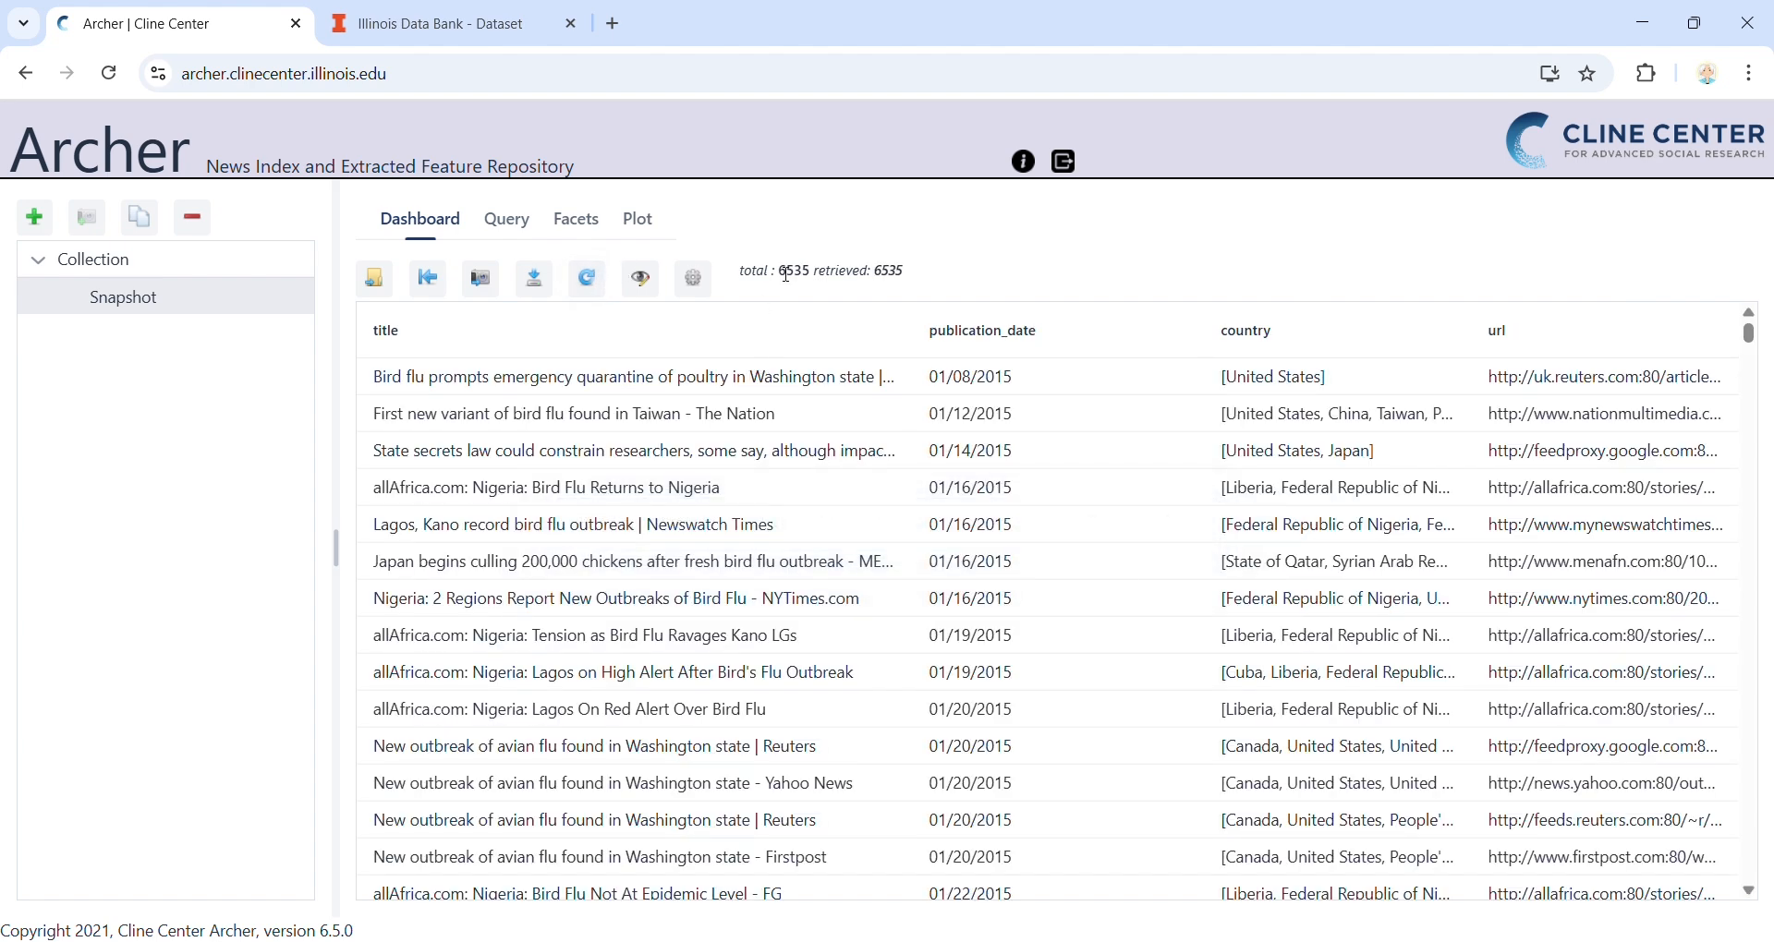
pyautogui.moveTo(775, 271); pyautogui.dragTo(817, 277)
pyautogui.click(1038, 338)
# Set the content condition to match any of the two phrases, apply the query and retrieve the articles again
pyautogui.click(521, 224)
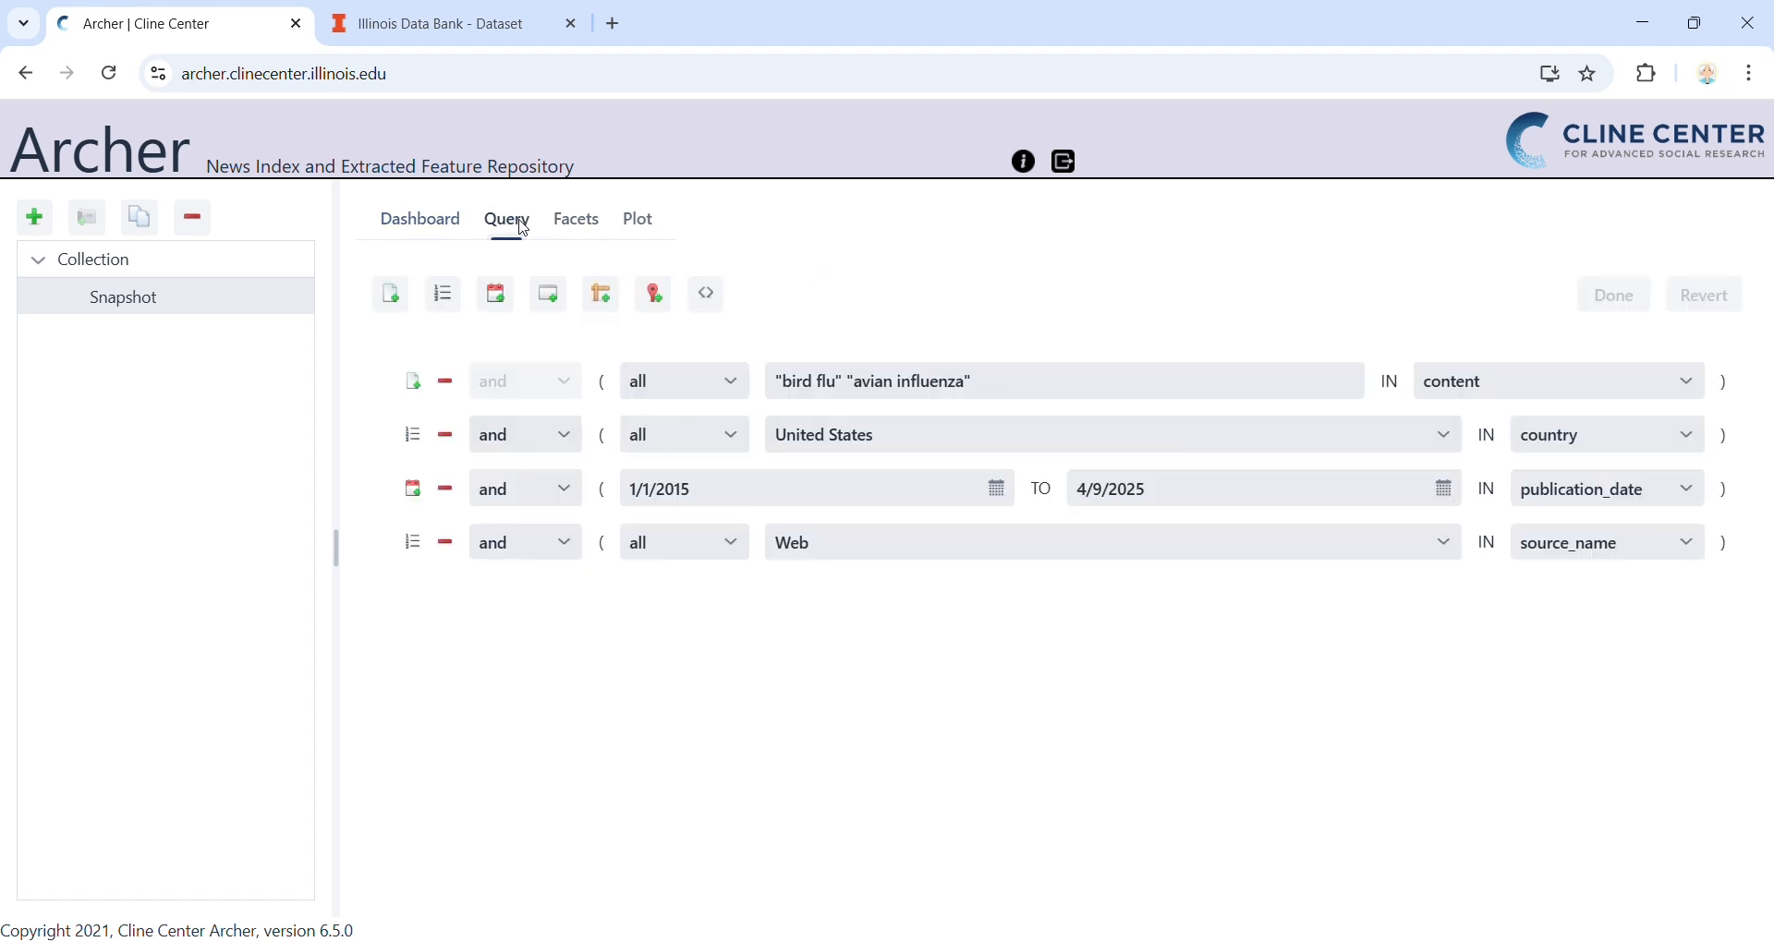
pyautogui.click(728, 382)
pyautogui.click(720, 428)
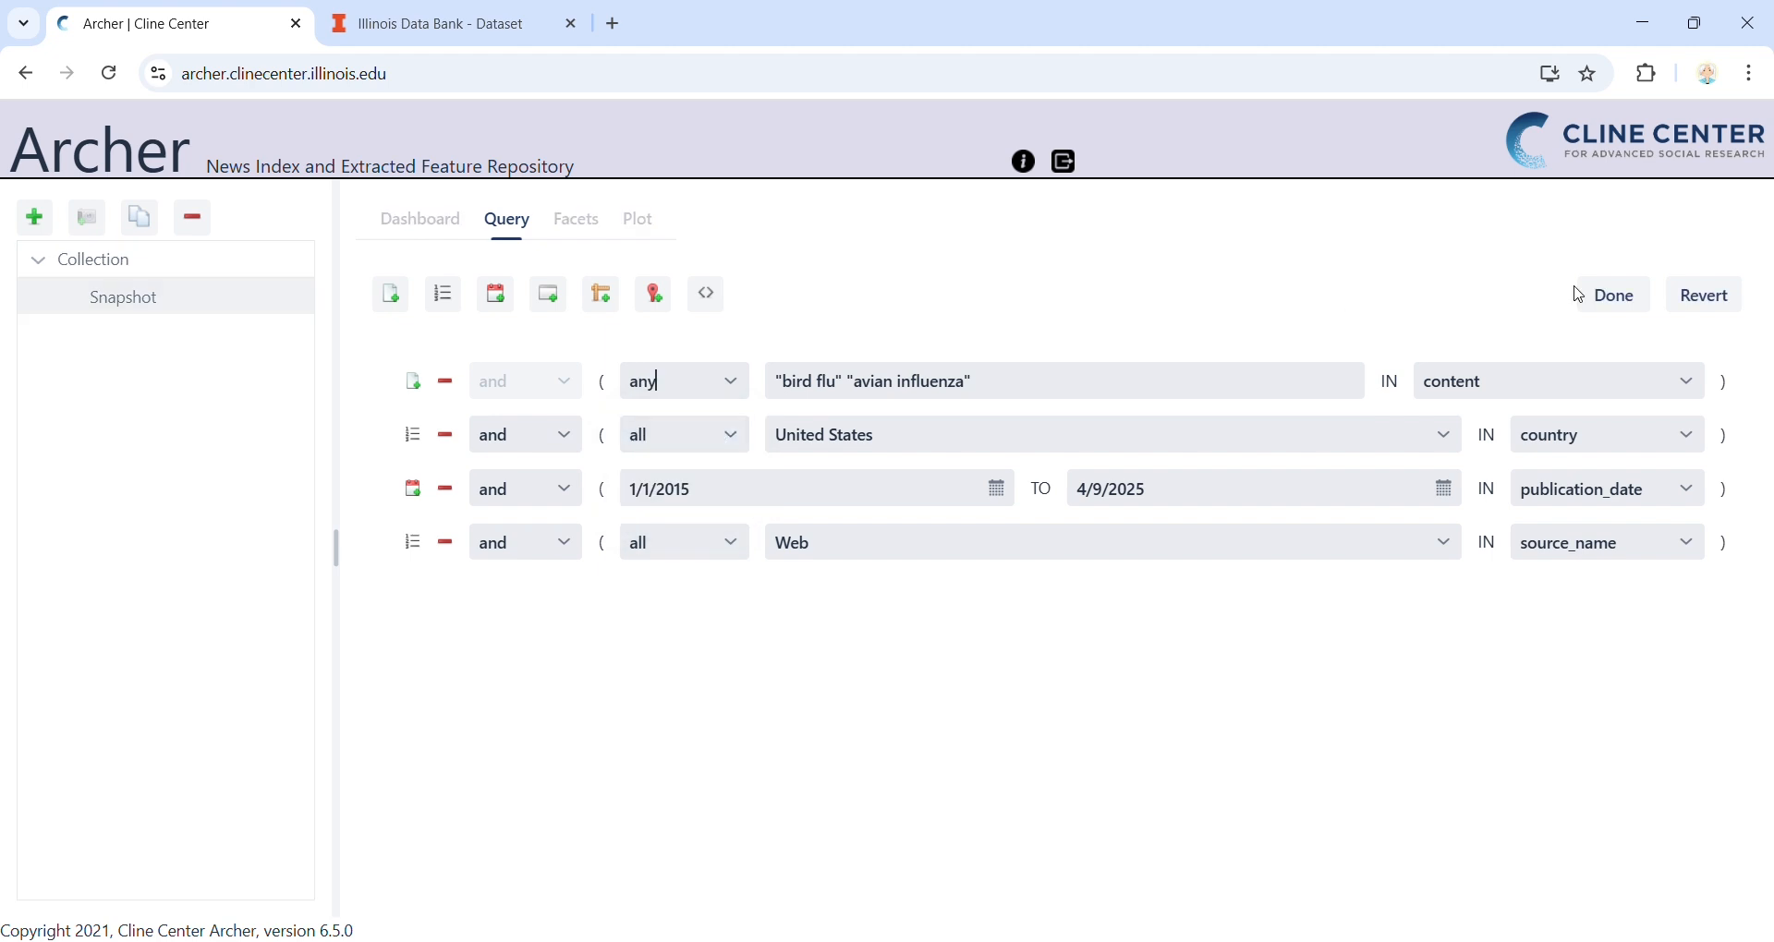
pyautogui.click(1614, 295)
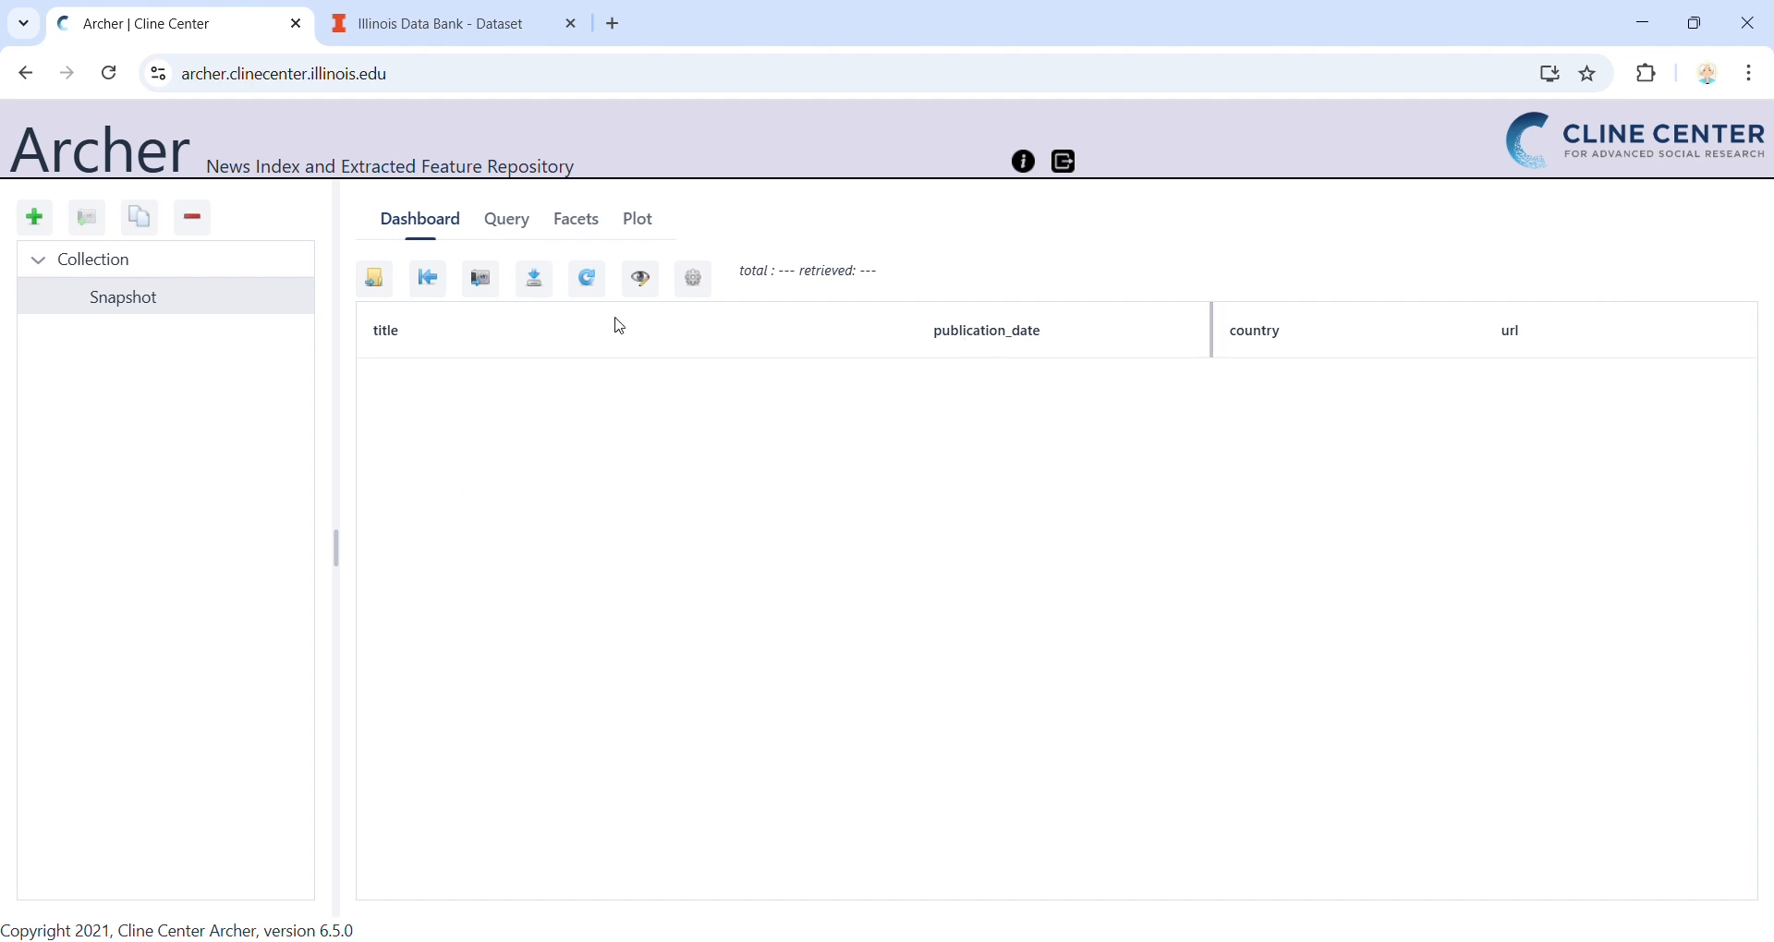
pyautogui.click(587, 286)
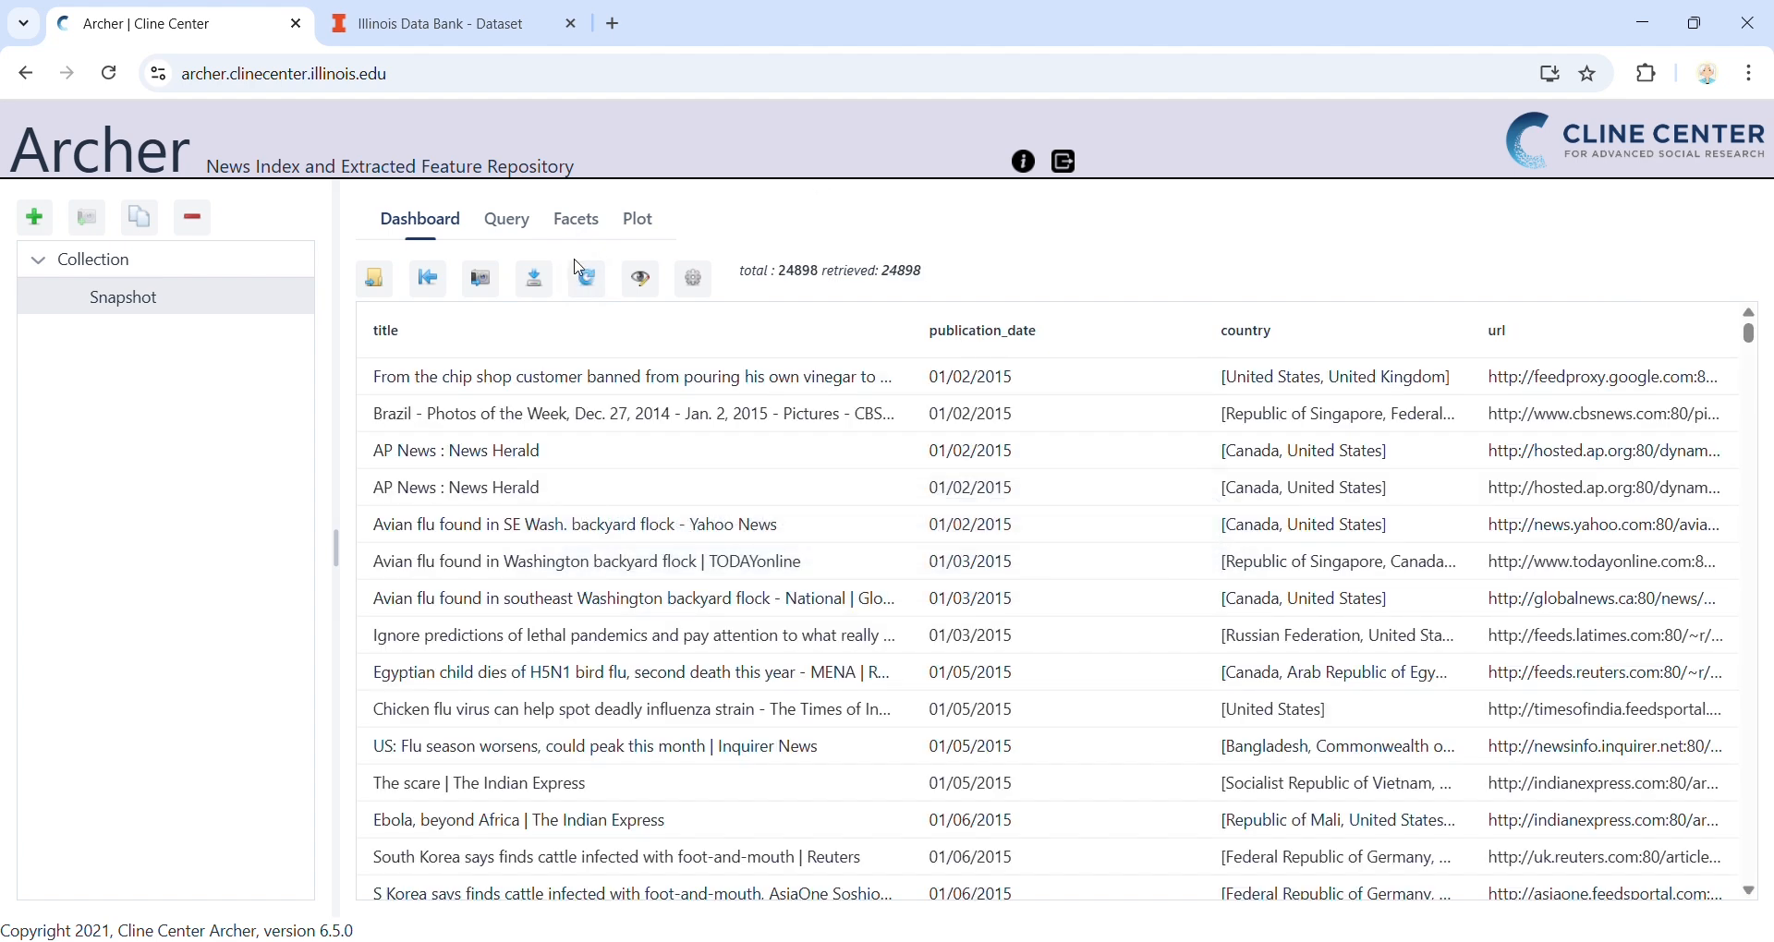
pyautogui.moveTo(782, 278); pyautogui.dragTo(815, 276)
pyautogui.click(817, 275)
# Add a new content condition to the query that makes the term eggs forbidden
pyautogui.click(518, 230)
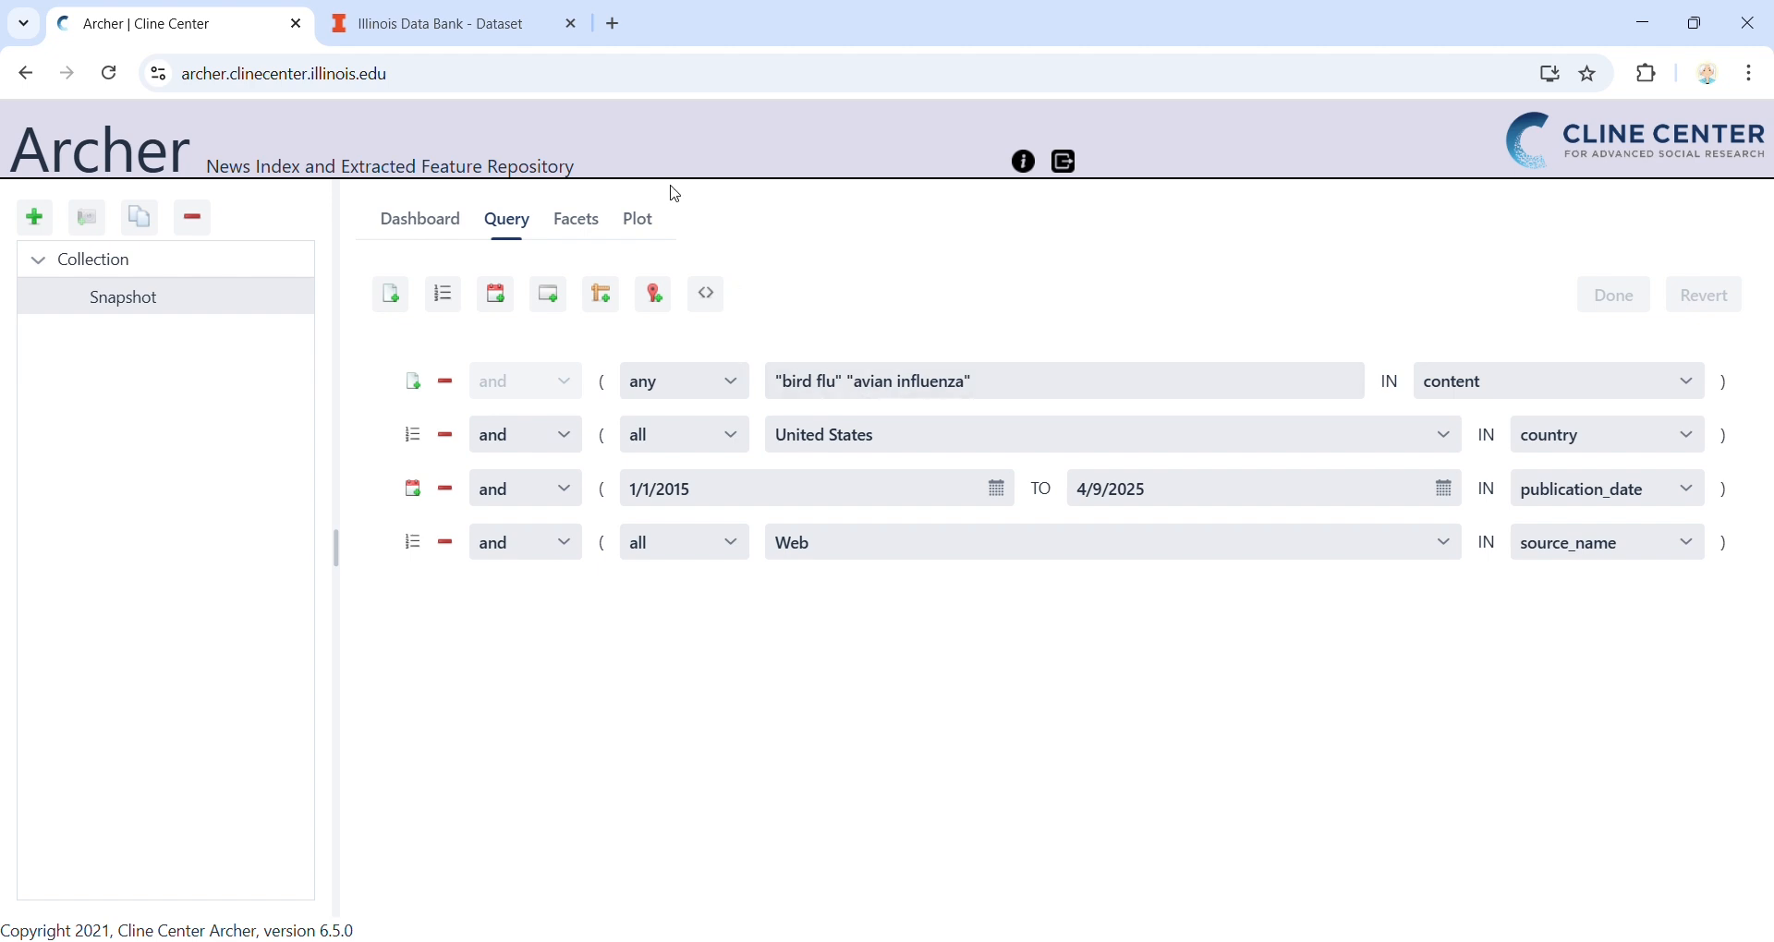
pyautogui.click(390, 296)
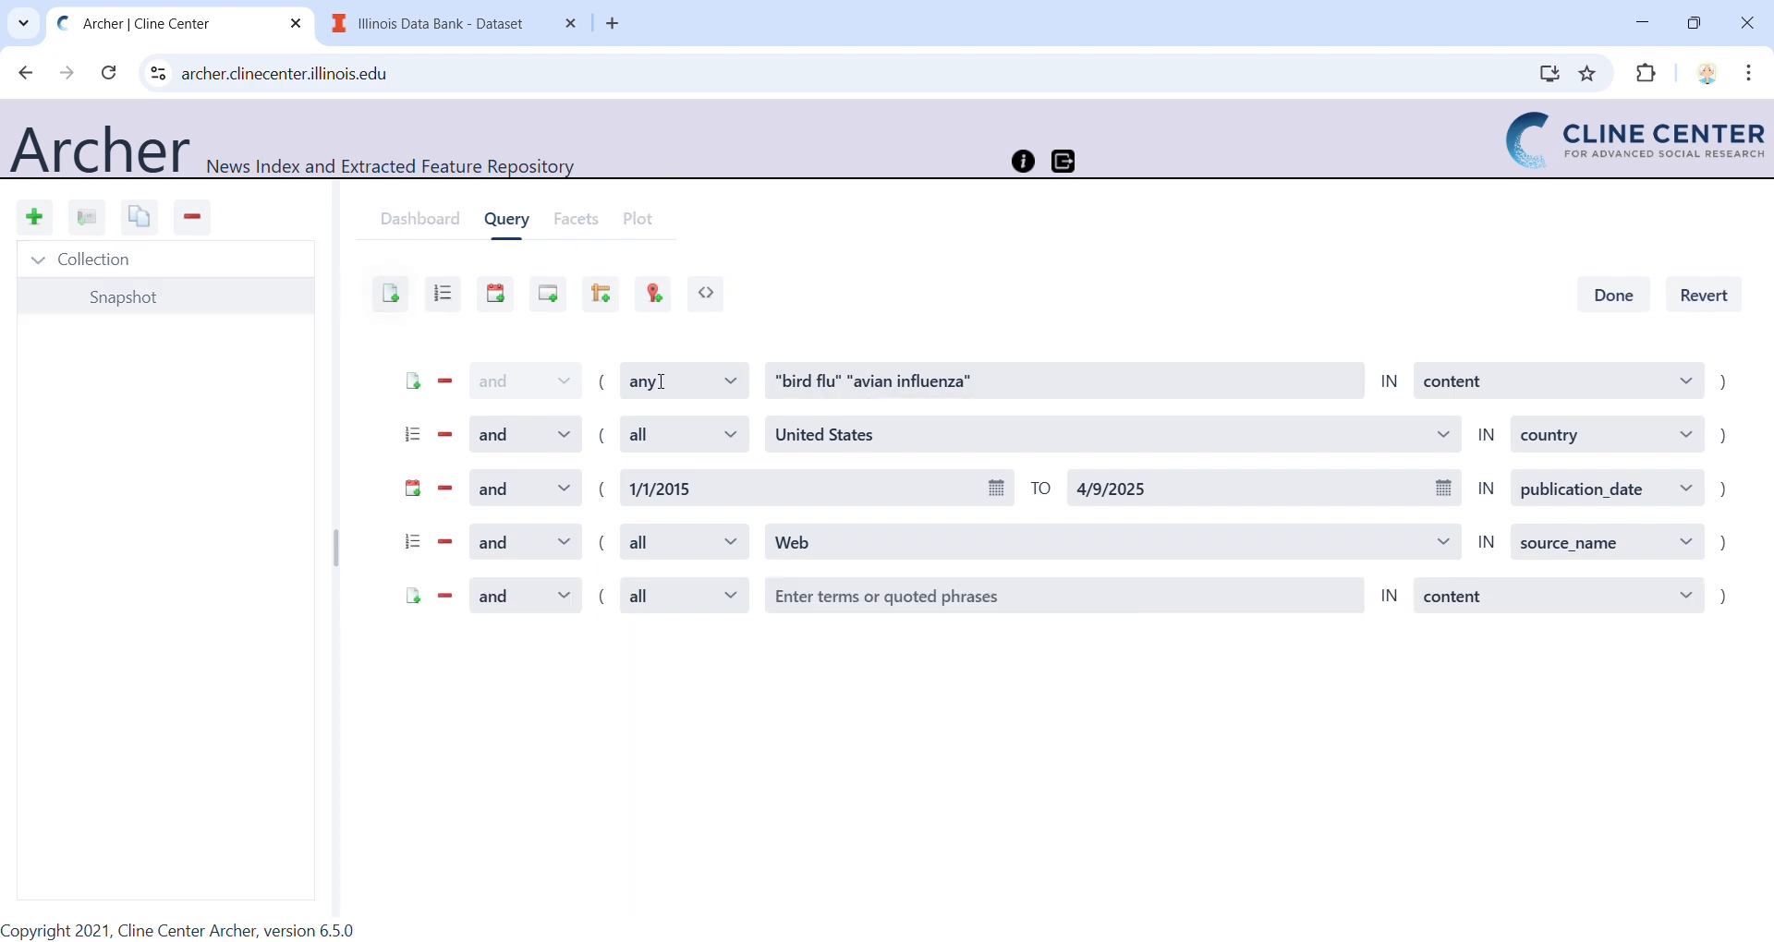
pyautogui.click(985, 596)
pyautogui.write('eggs')
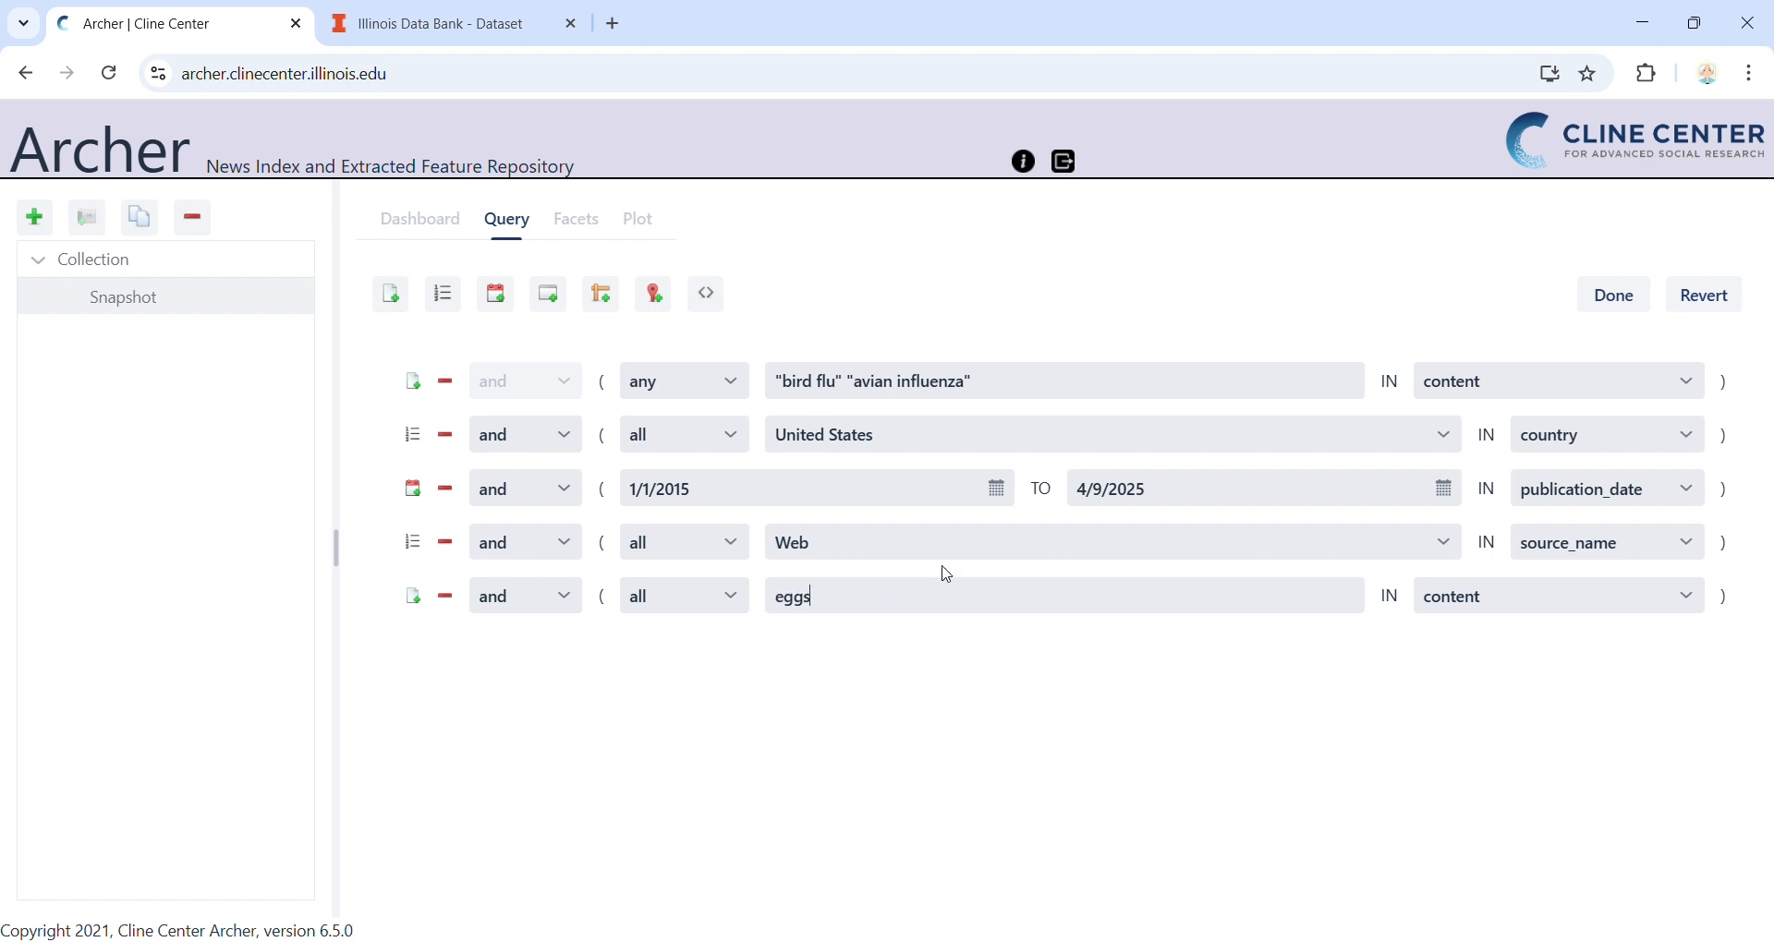
pyautogui.click(734, 606)
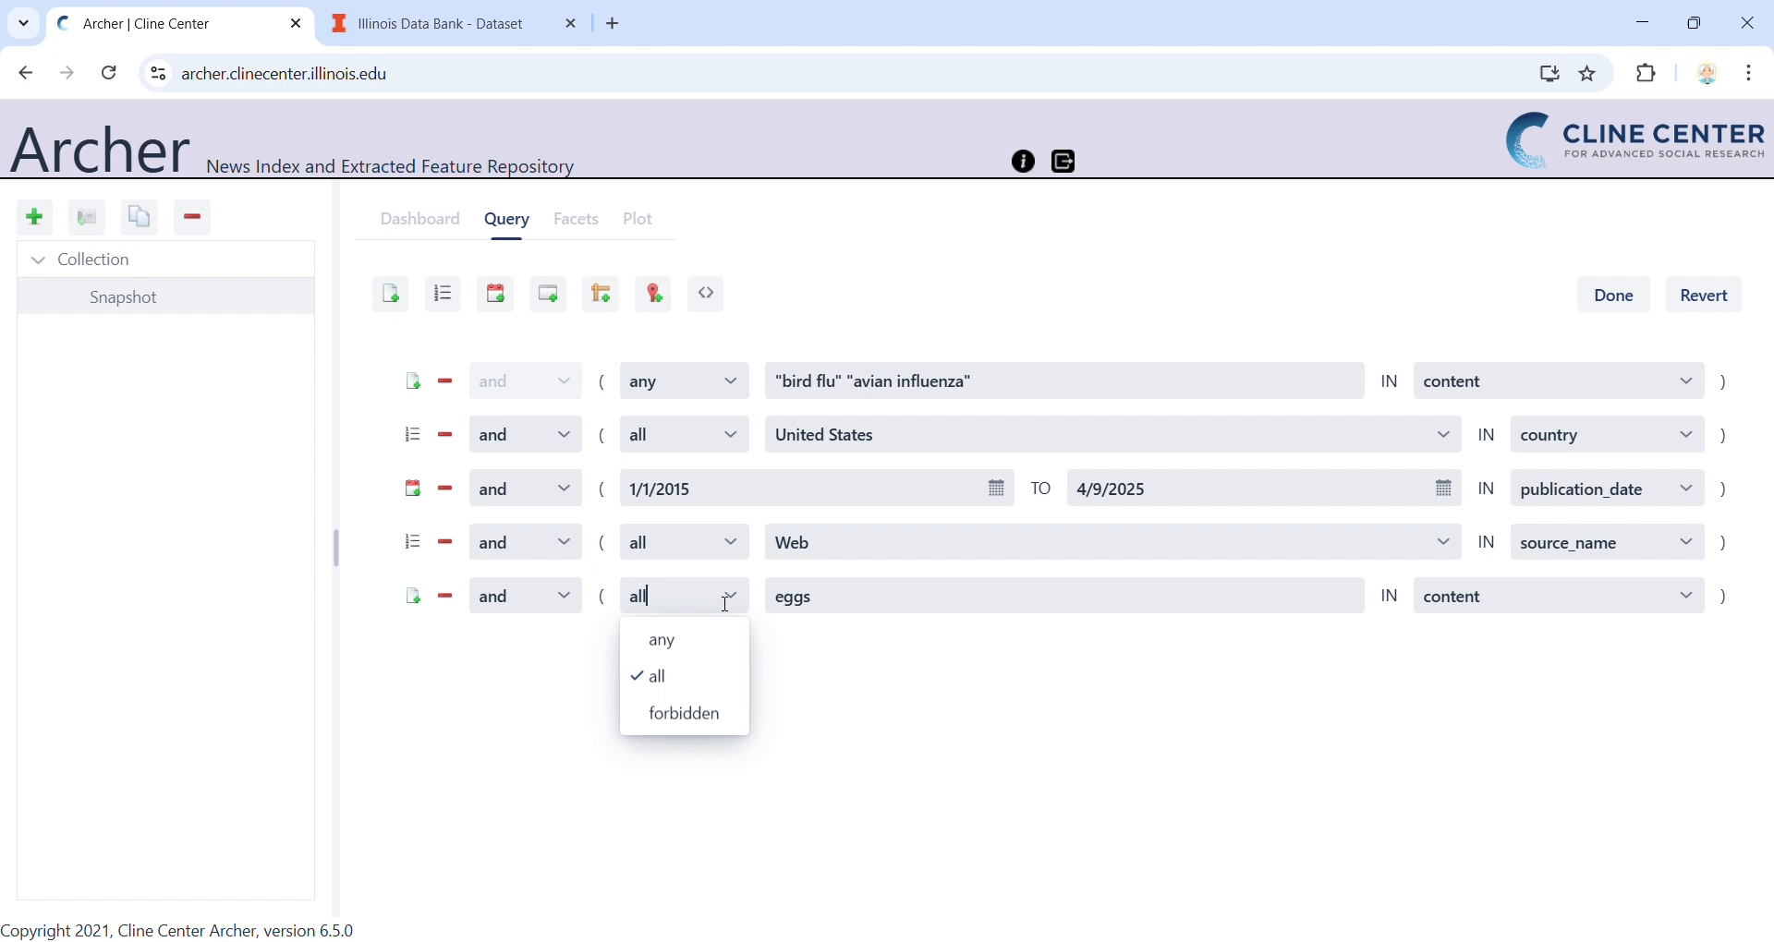
pyautogui.click(700, 730)
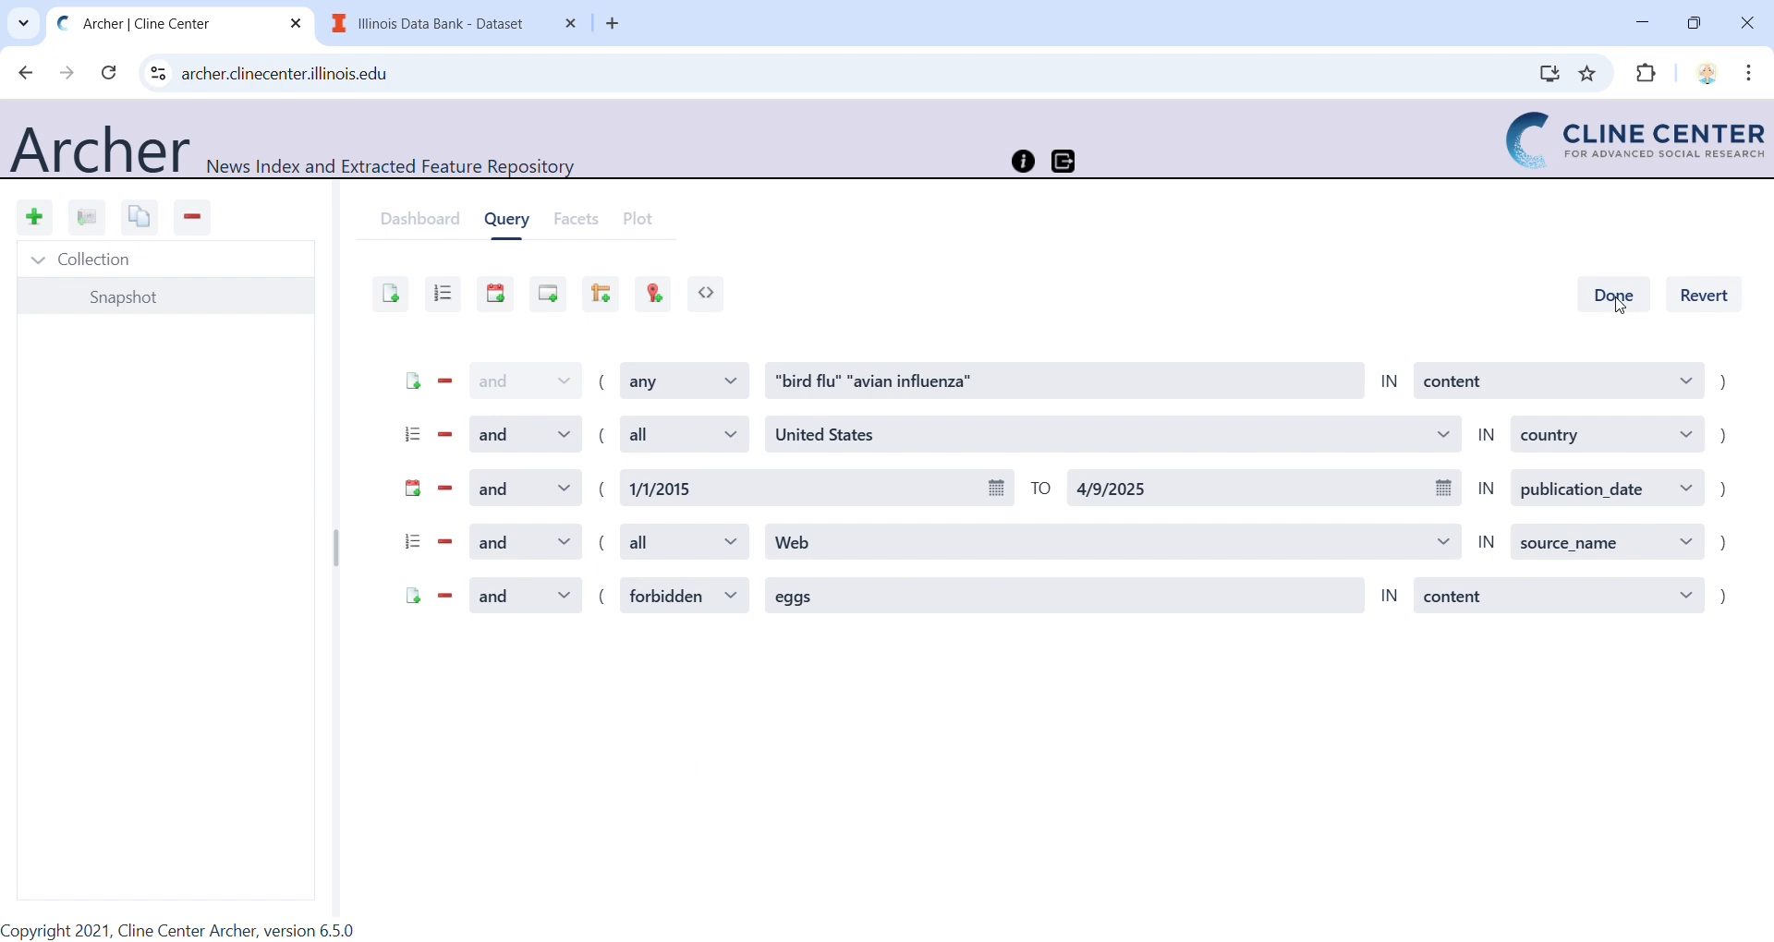
# Apply the query excluding eggs, retrieve the matching articles and look through the list
pyautogui.click(1617, 297)
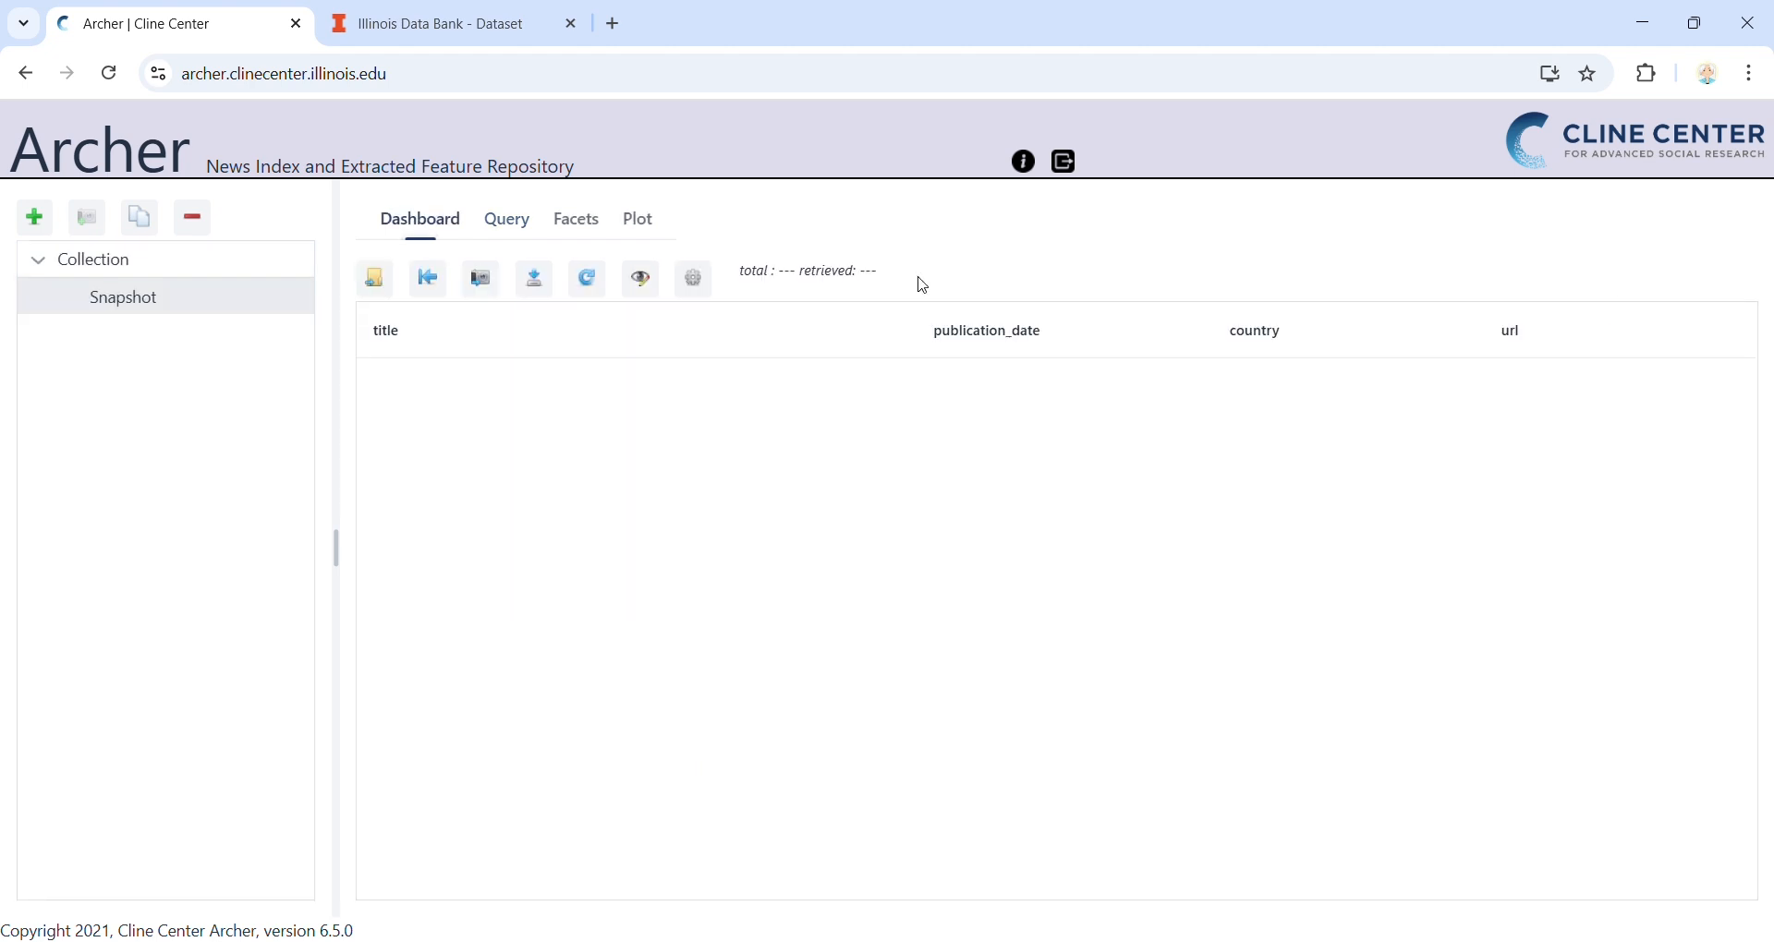
pyautogui.click(588, 282)
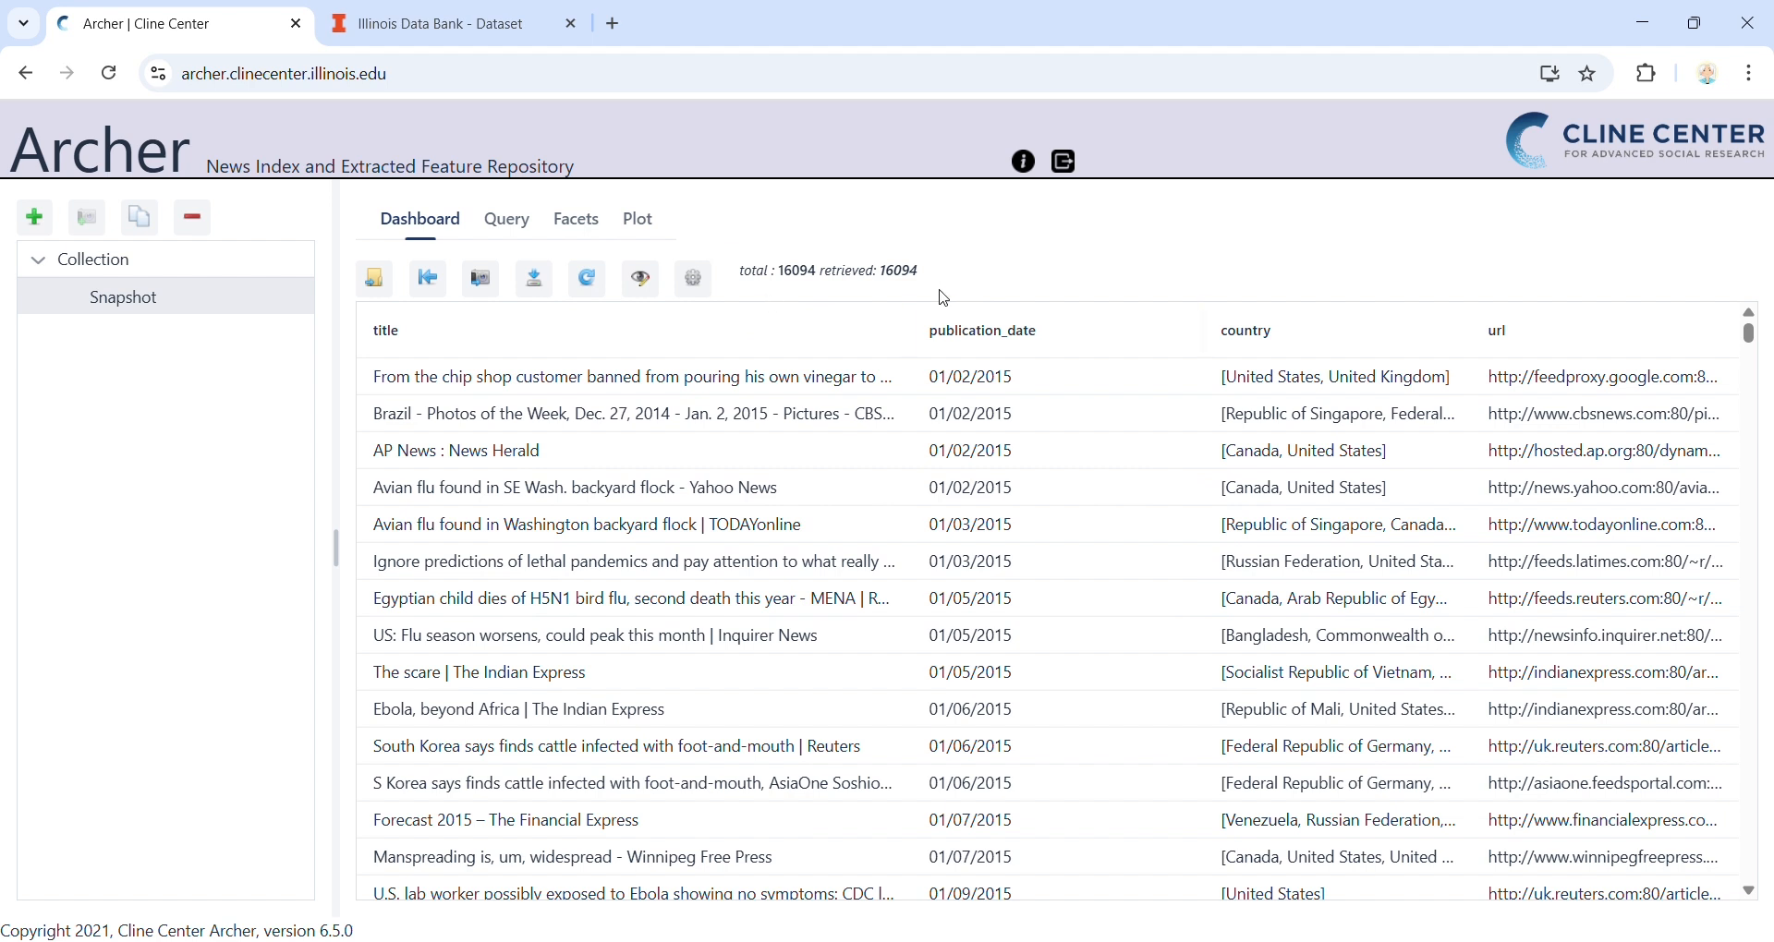
pyautogui.scroll(-1, 621, 506)
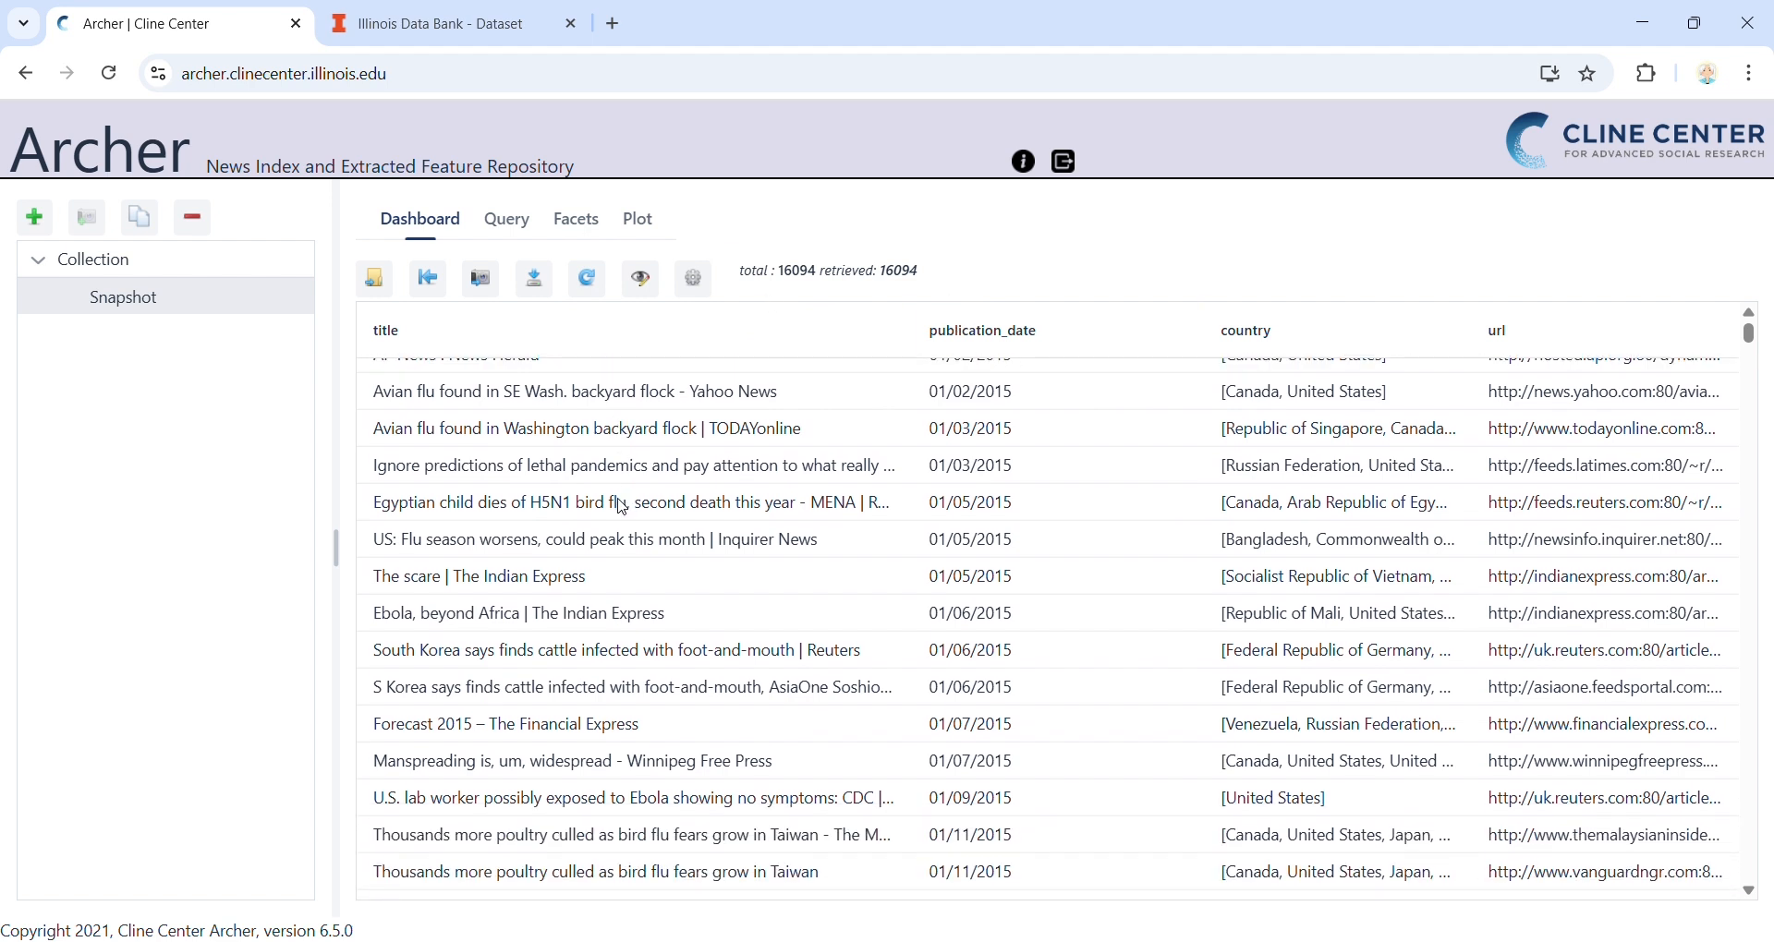
pyautogui.scroll(1, 622, 506)
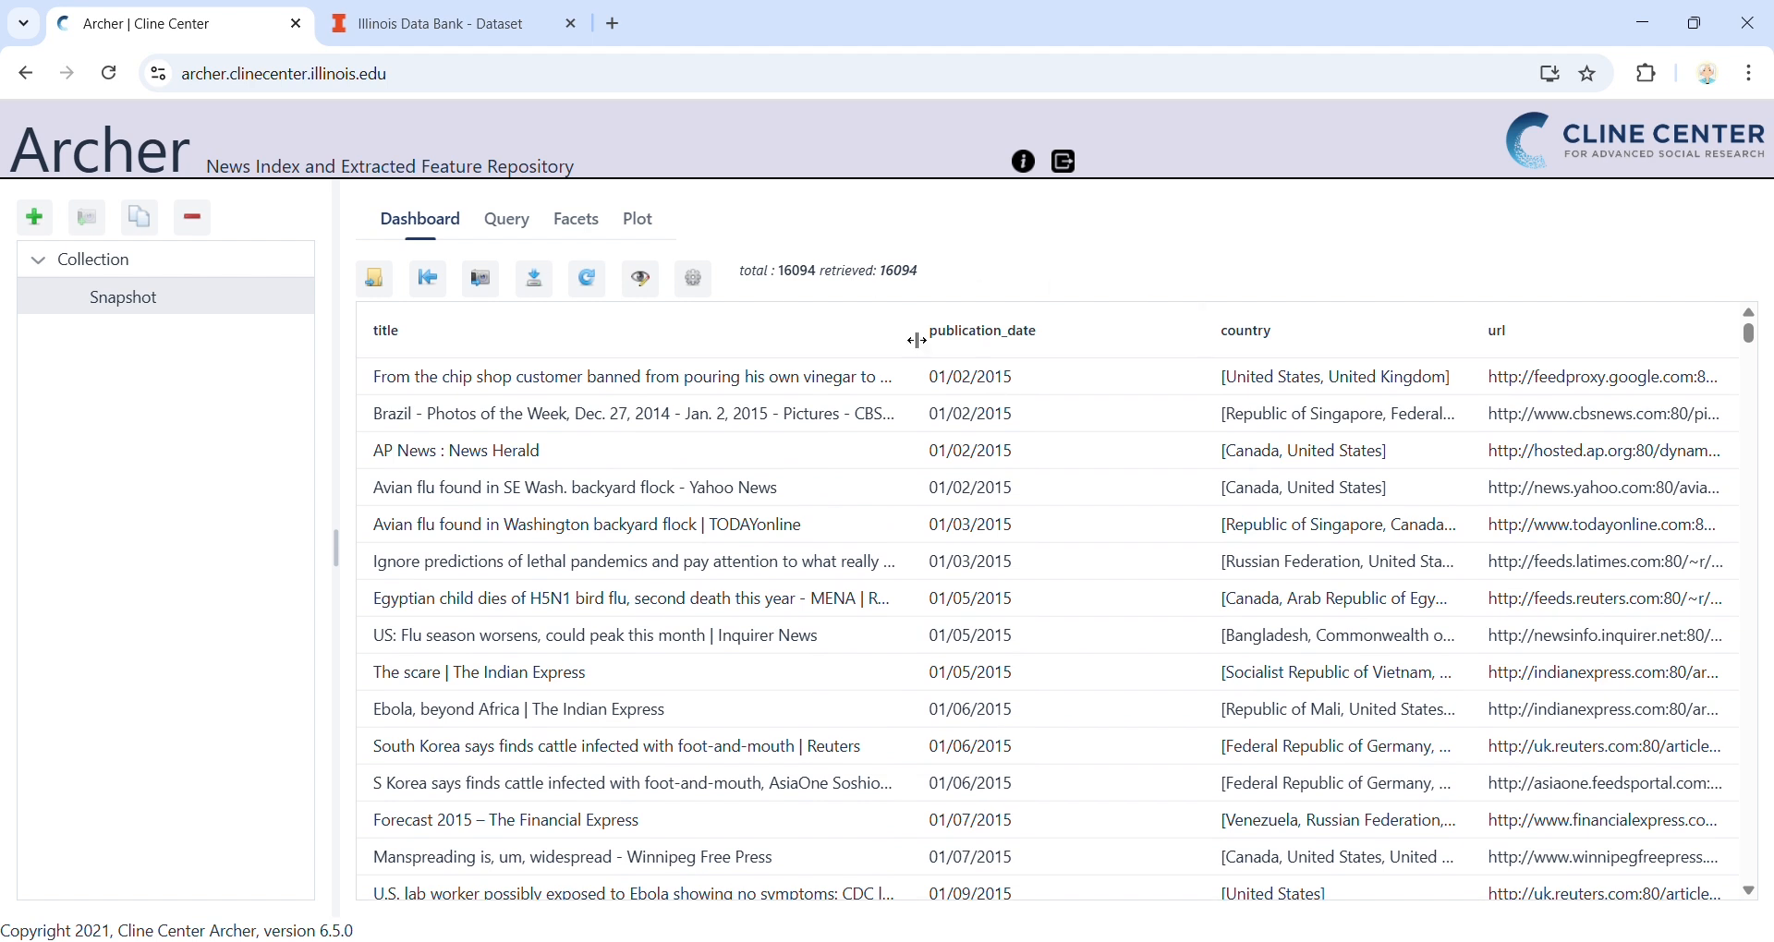
# Open the snapshot settings and add extracted_locations to the displayed fields between country and url
pyautogui.click(693, 278)
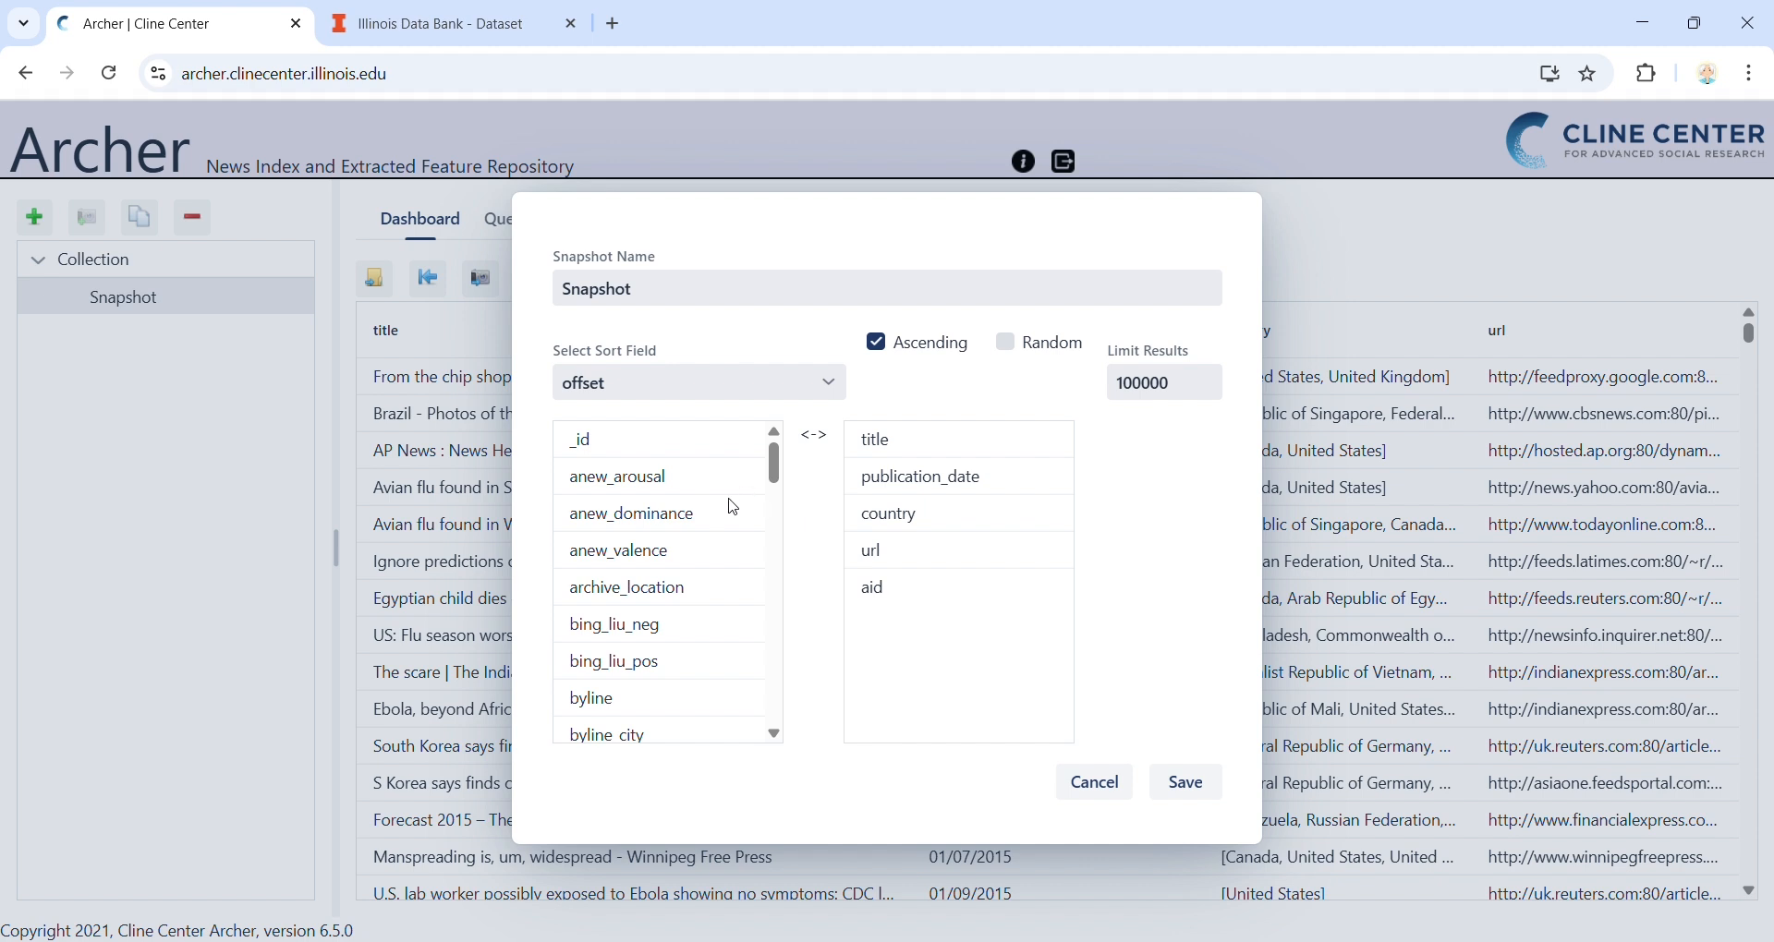
pyautogui.scroll(-1, 711, 510)
pyautogui.scroll(-6, 710, 510)
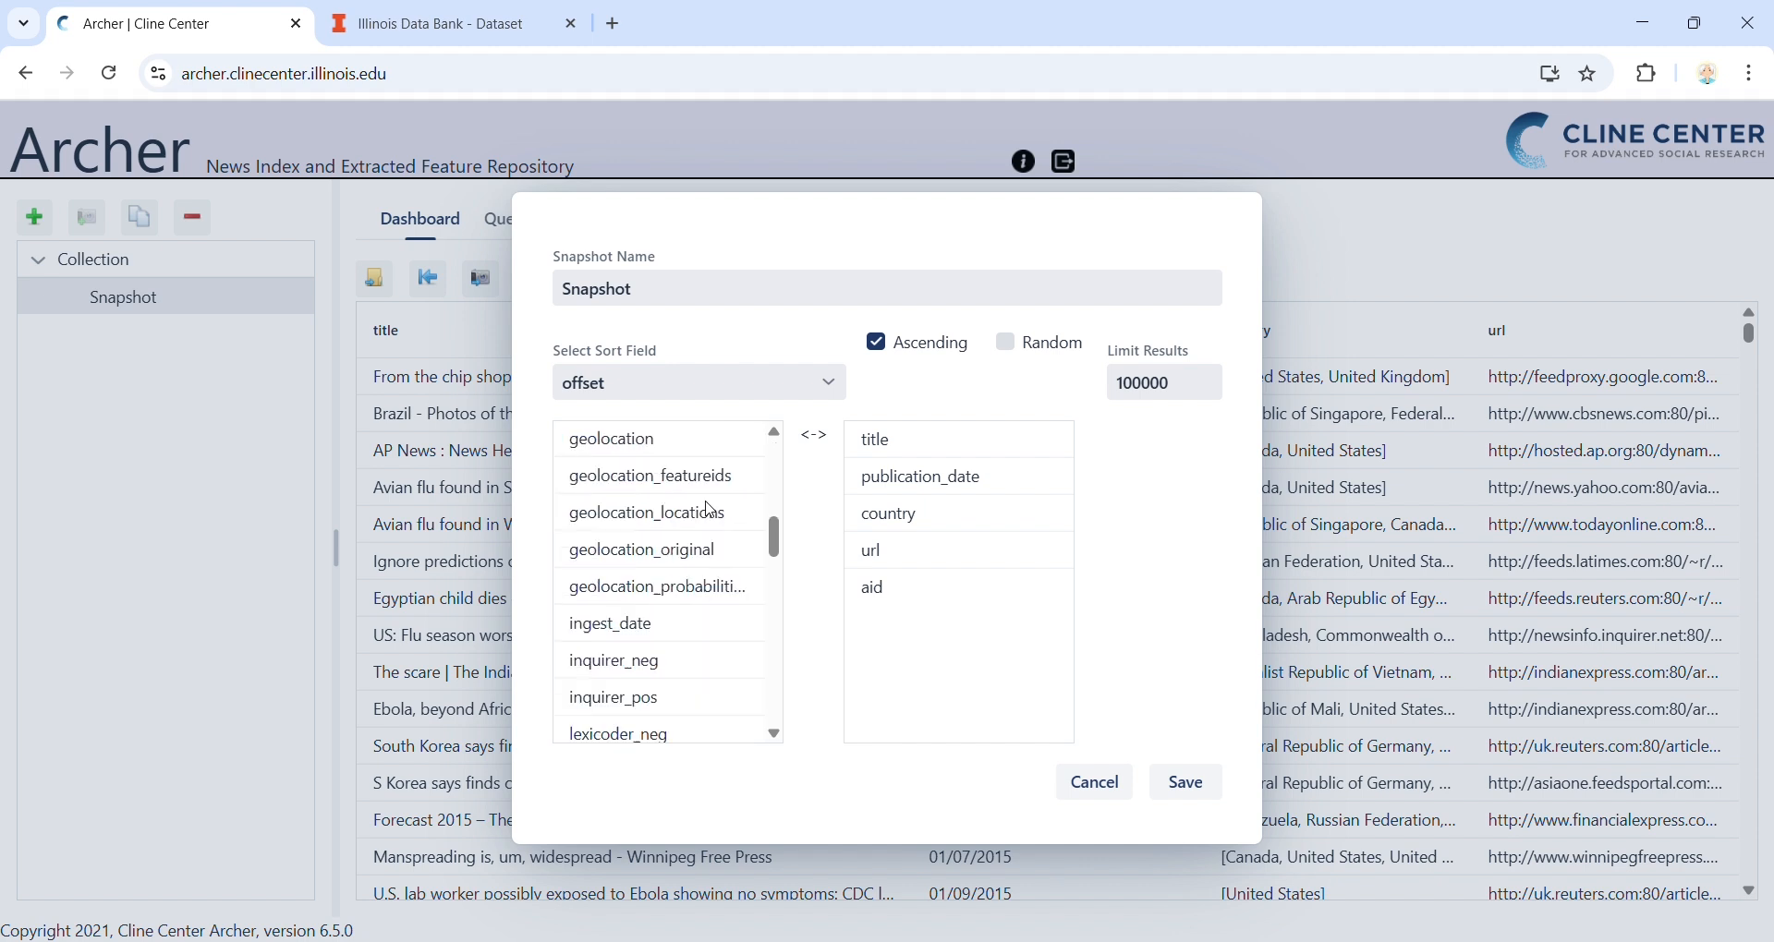
pyautogui.scroll(2, 711, 511)
pyautogui.moveTo(658, 490); pyautogui.dragTo(902, 523)
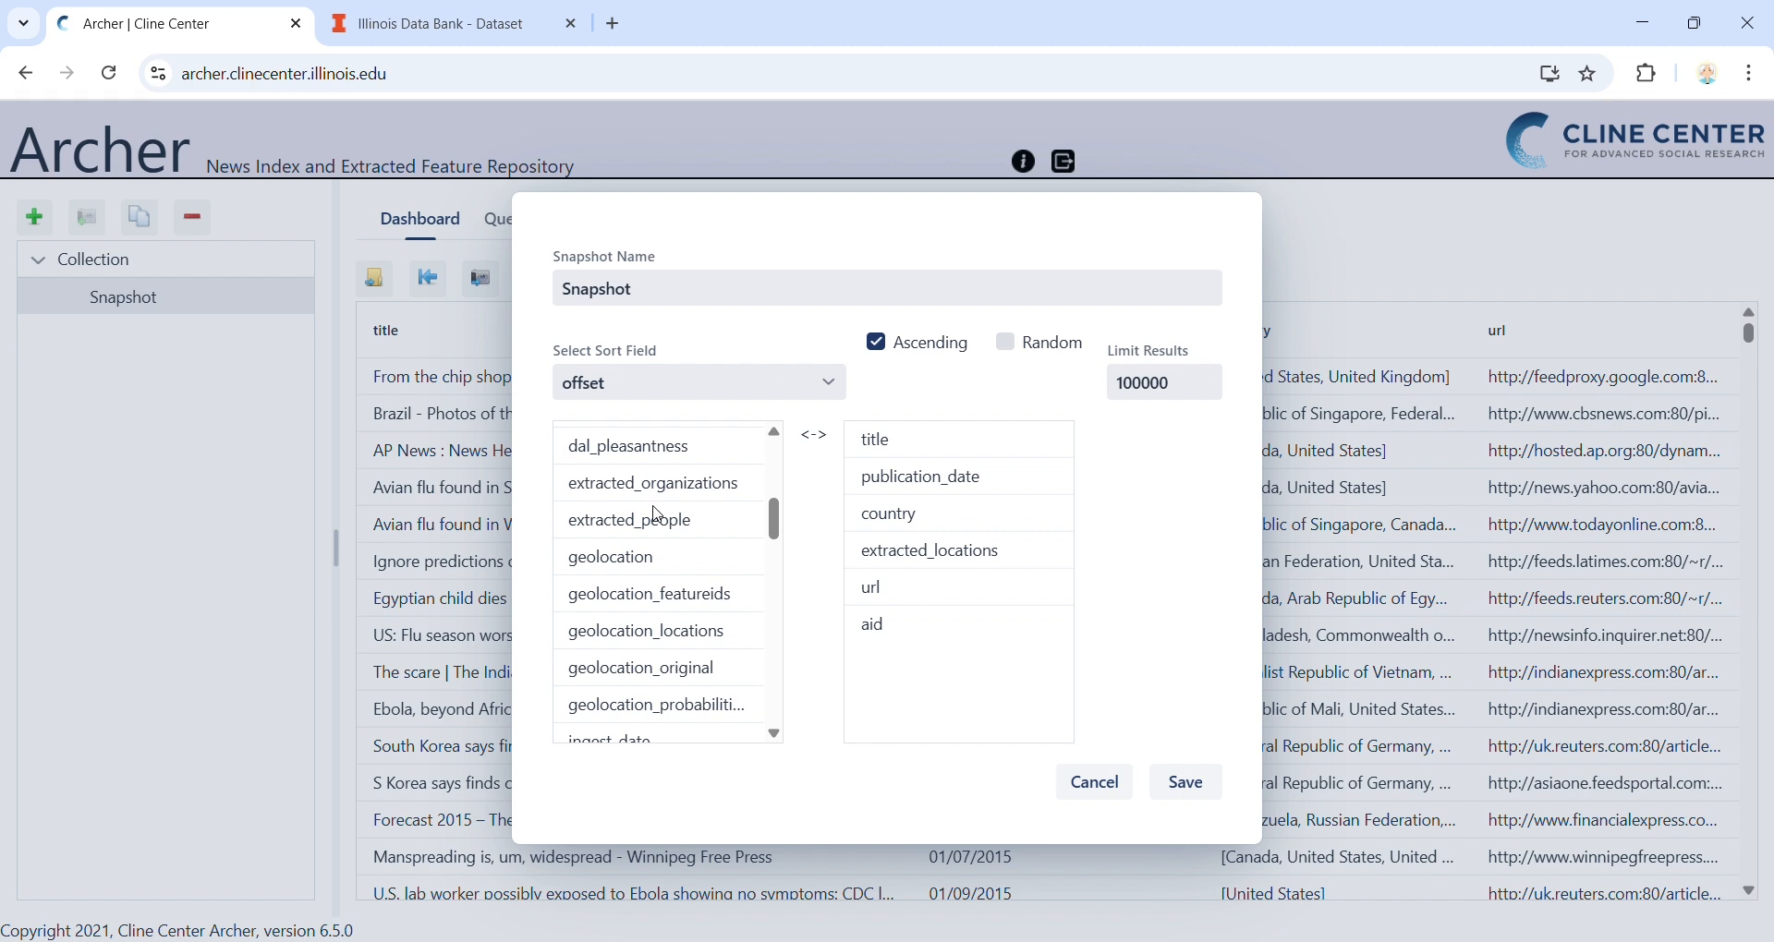
# Add the lexicoder_neg and lexicoder_pos fields to the displayed fields after extracted_locations
pyautogui.scroll(-2, 657, 513)
pyautogui.scroll(-3, 657, 514)
pyautogui.scroll(1, 638, 531)
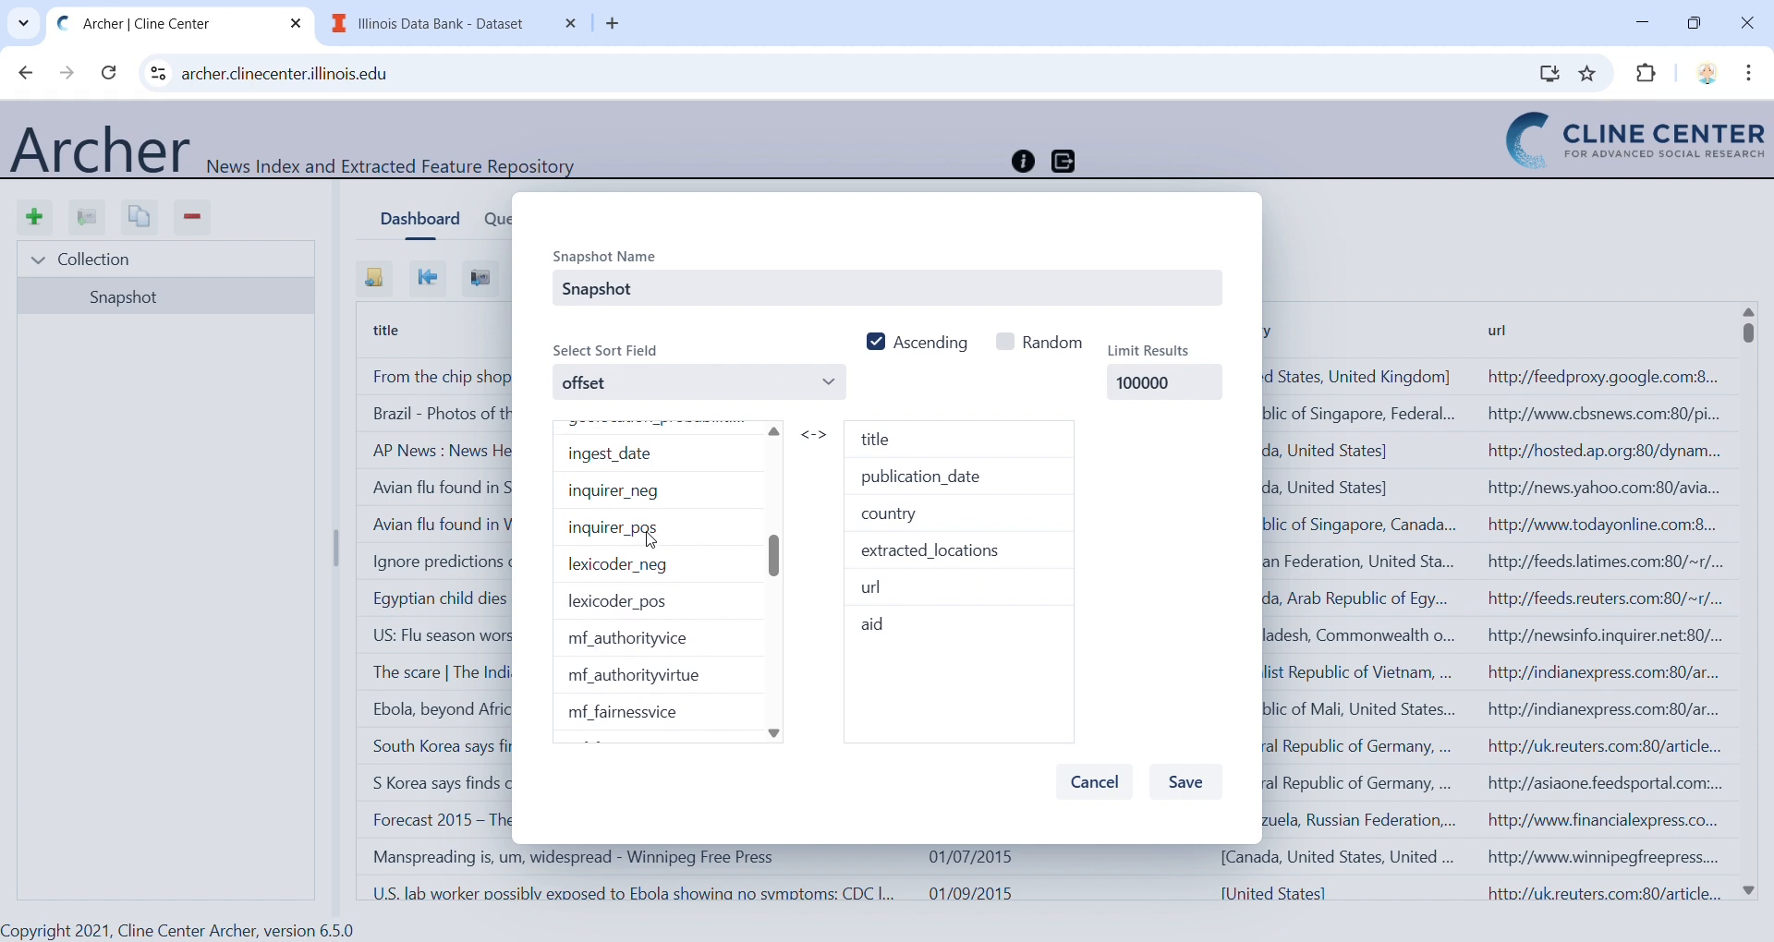
pyautogui.moveTo(629, 571); pyautogui.dragTo(901, 590)
pyautogui.moveTo(637, 566); pyautogui.dragTo(924, 604)
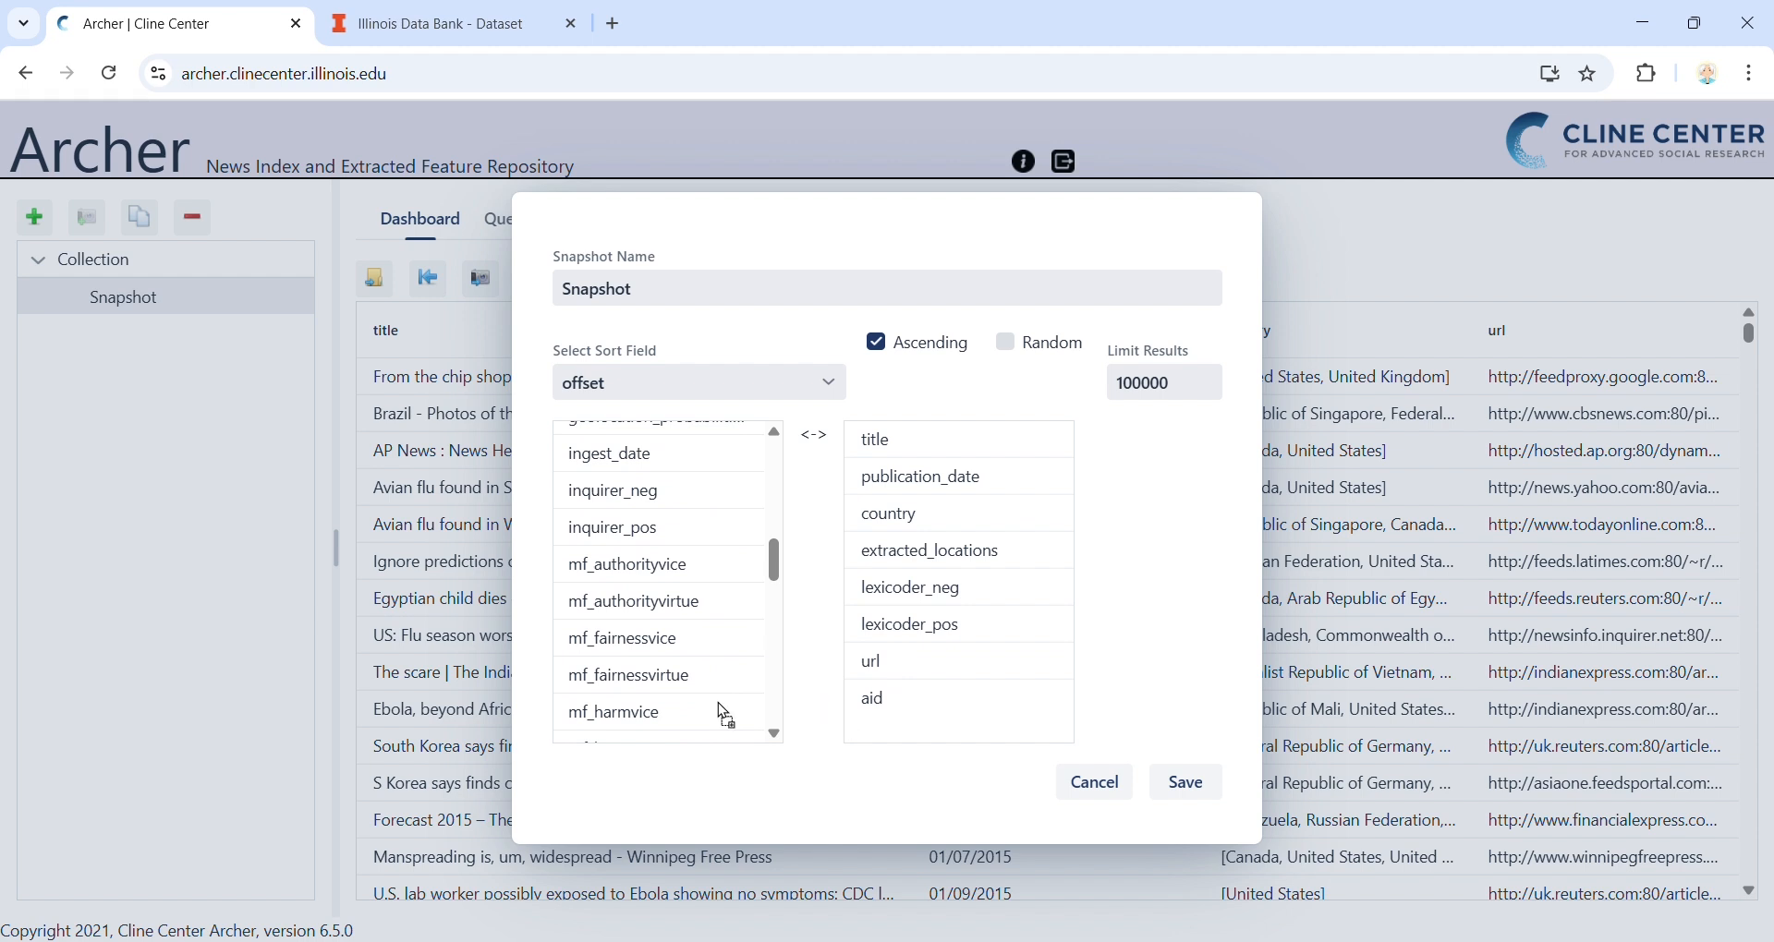
# Review the remaining available fields, save the snapshot settings and reload the articles with the new columns
pyautogui.scroll(-4, 679, 710)
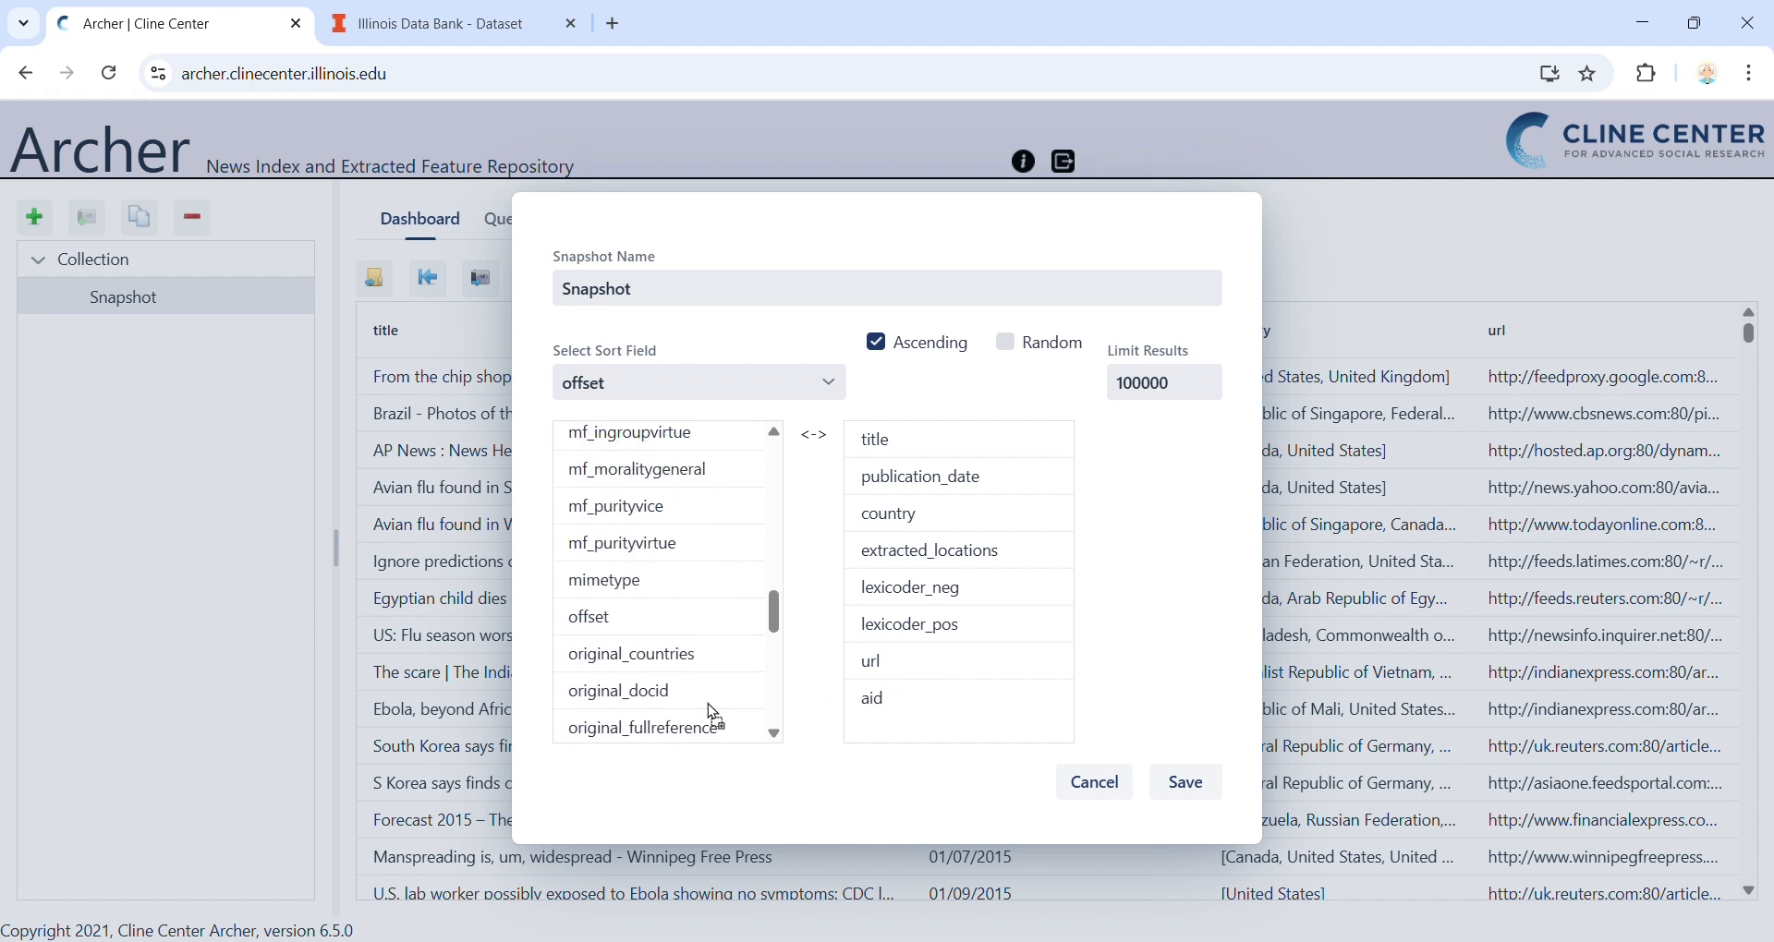
pyautogui.scroll(-2, 717, 712)
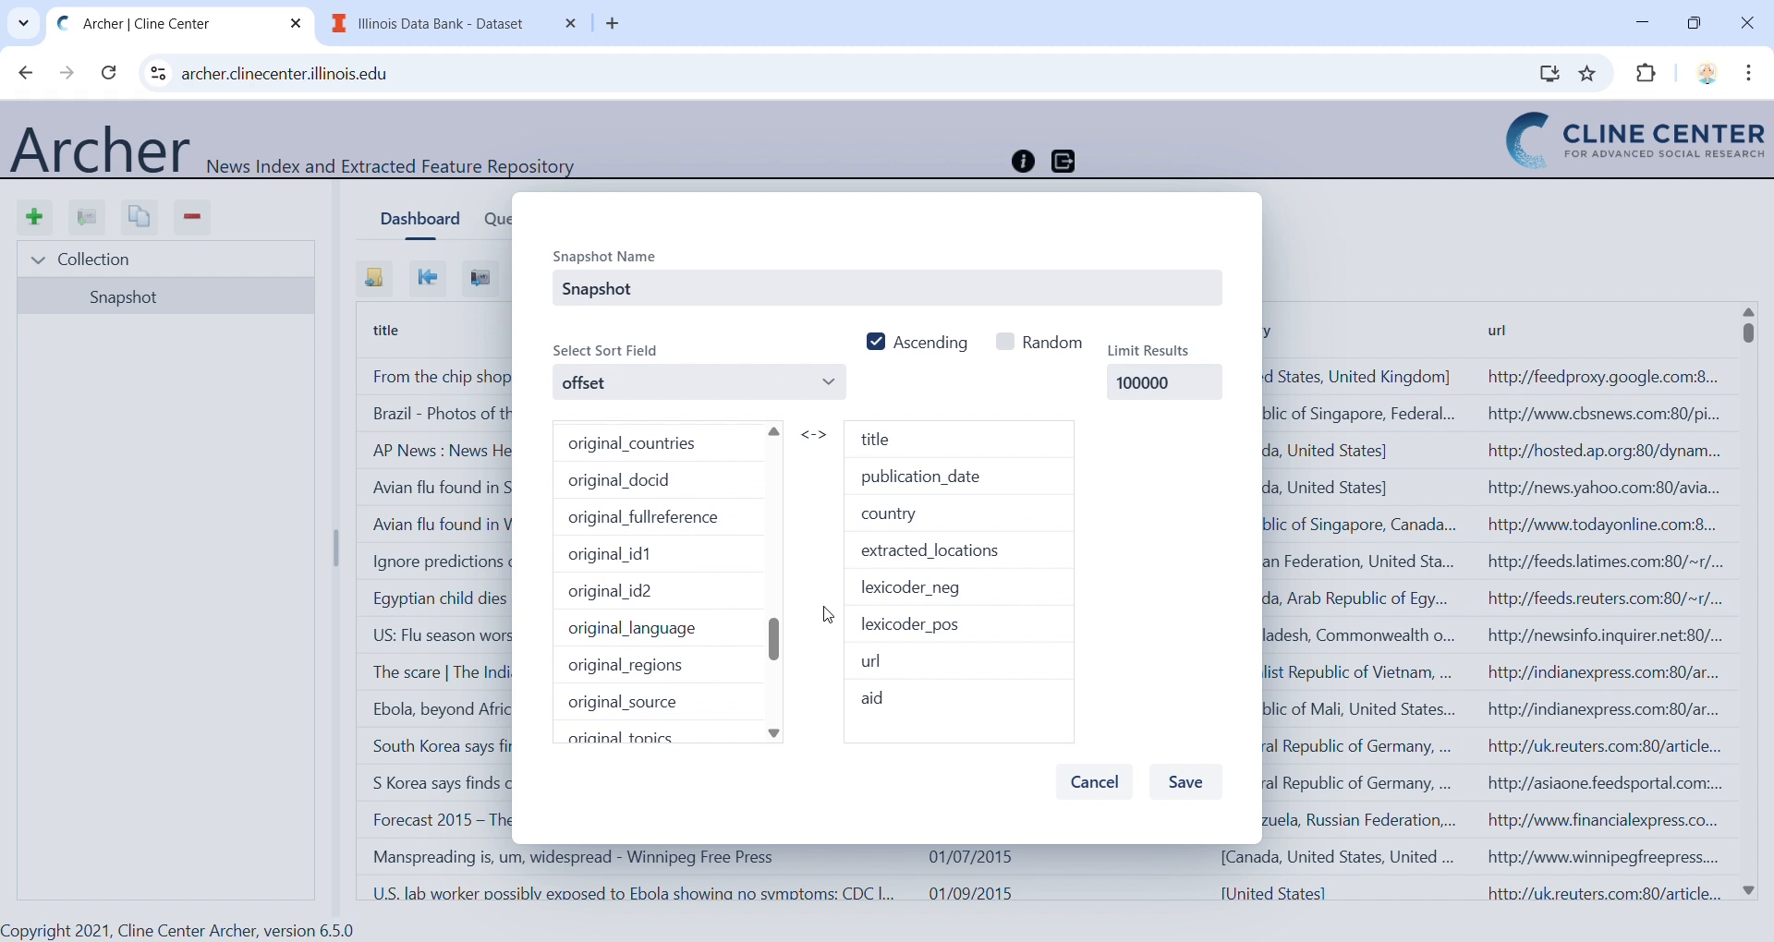
pyautogui.scroll(15, 670, 592)
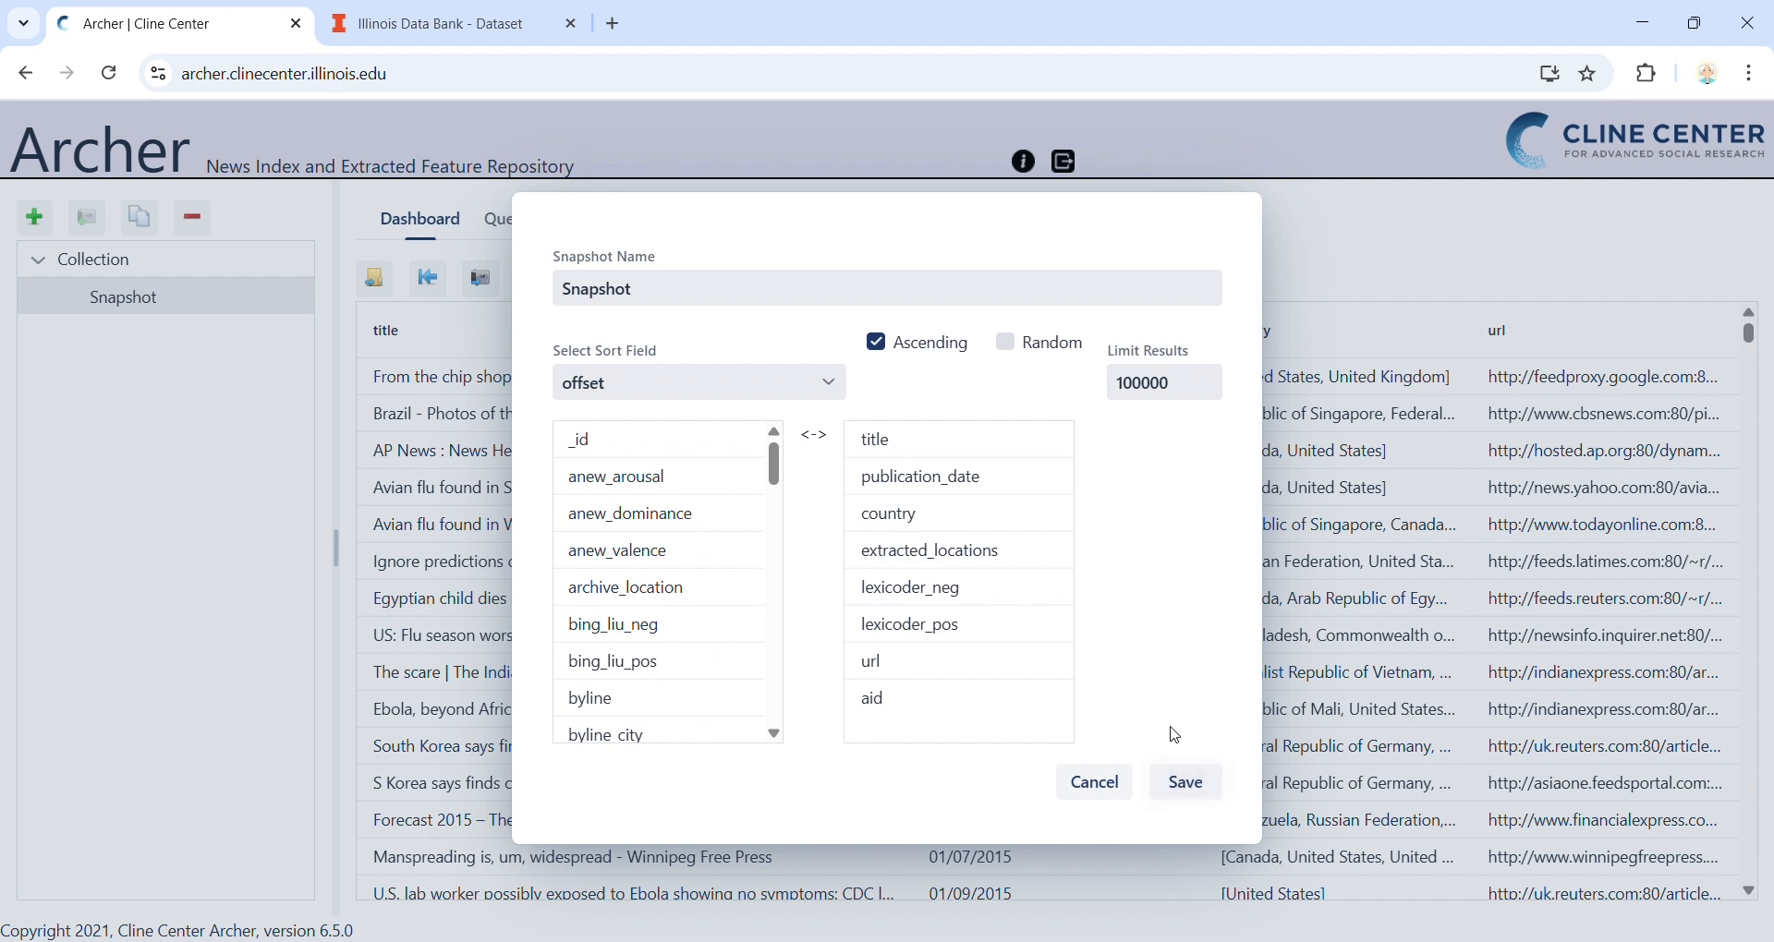
pyautogui.click(1186, 785)
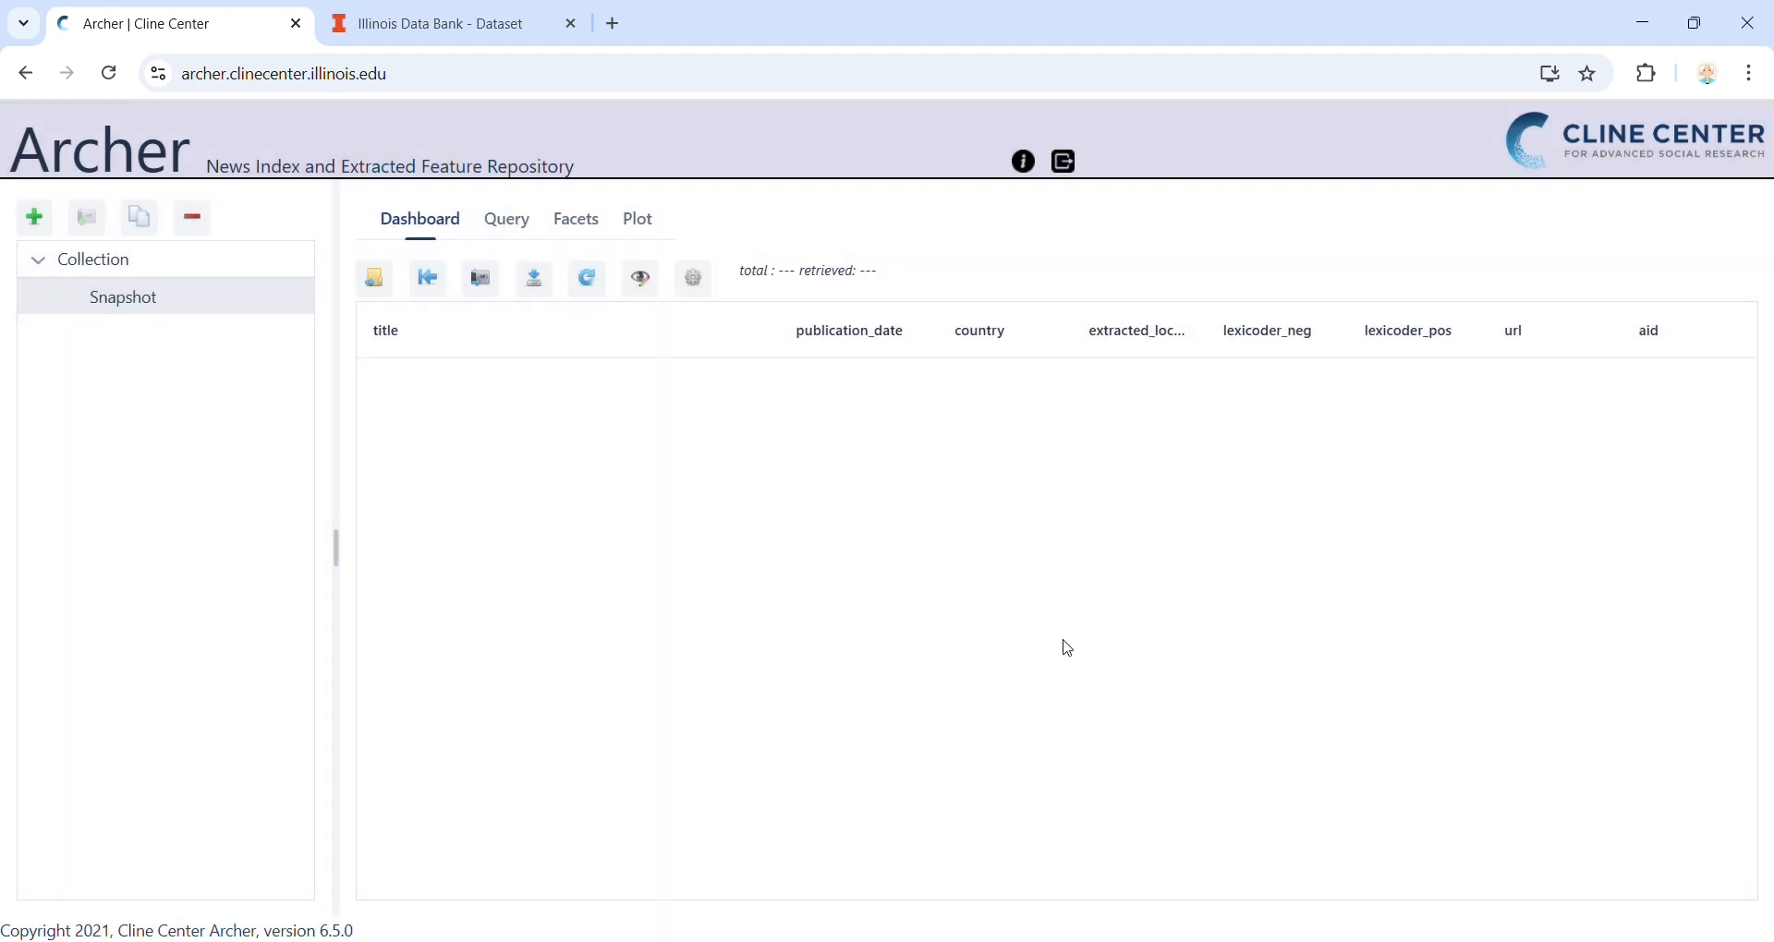
pyautogui.click(584, 291)
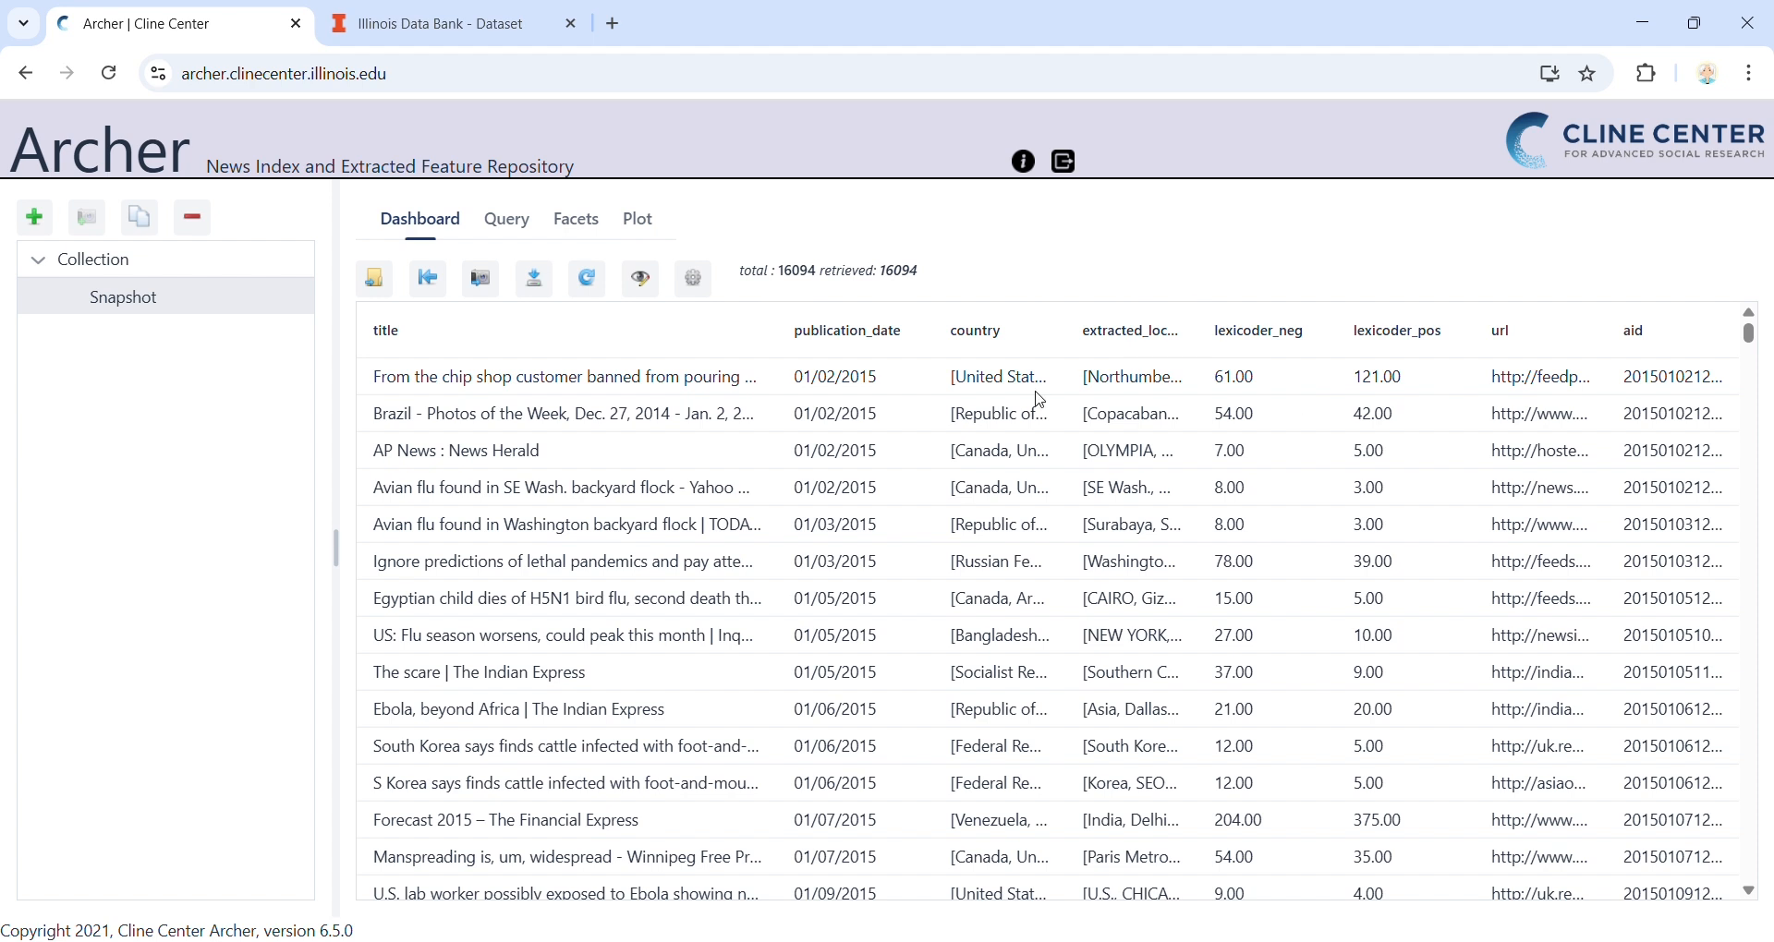
# Open the details of the first article in the results and examine its extracted locations
pyautogui.doubleClick(828, 379)
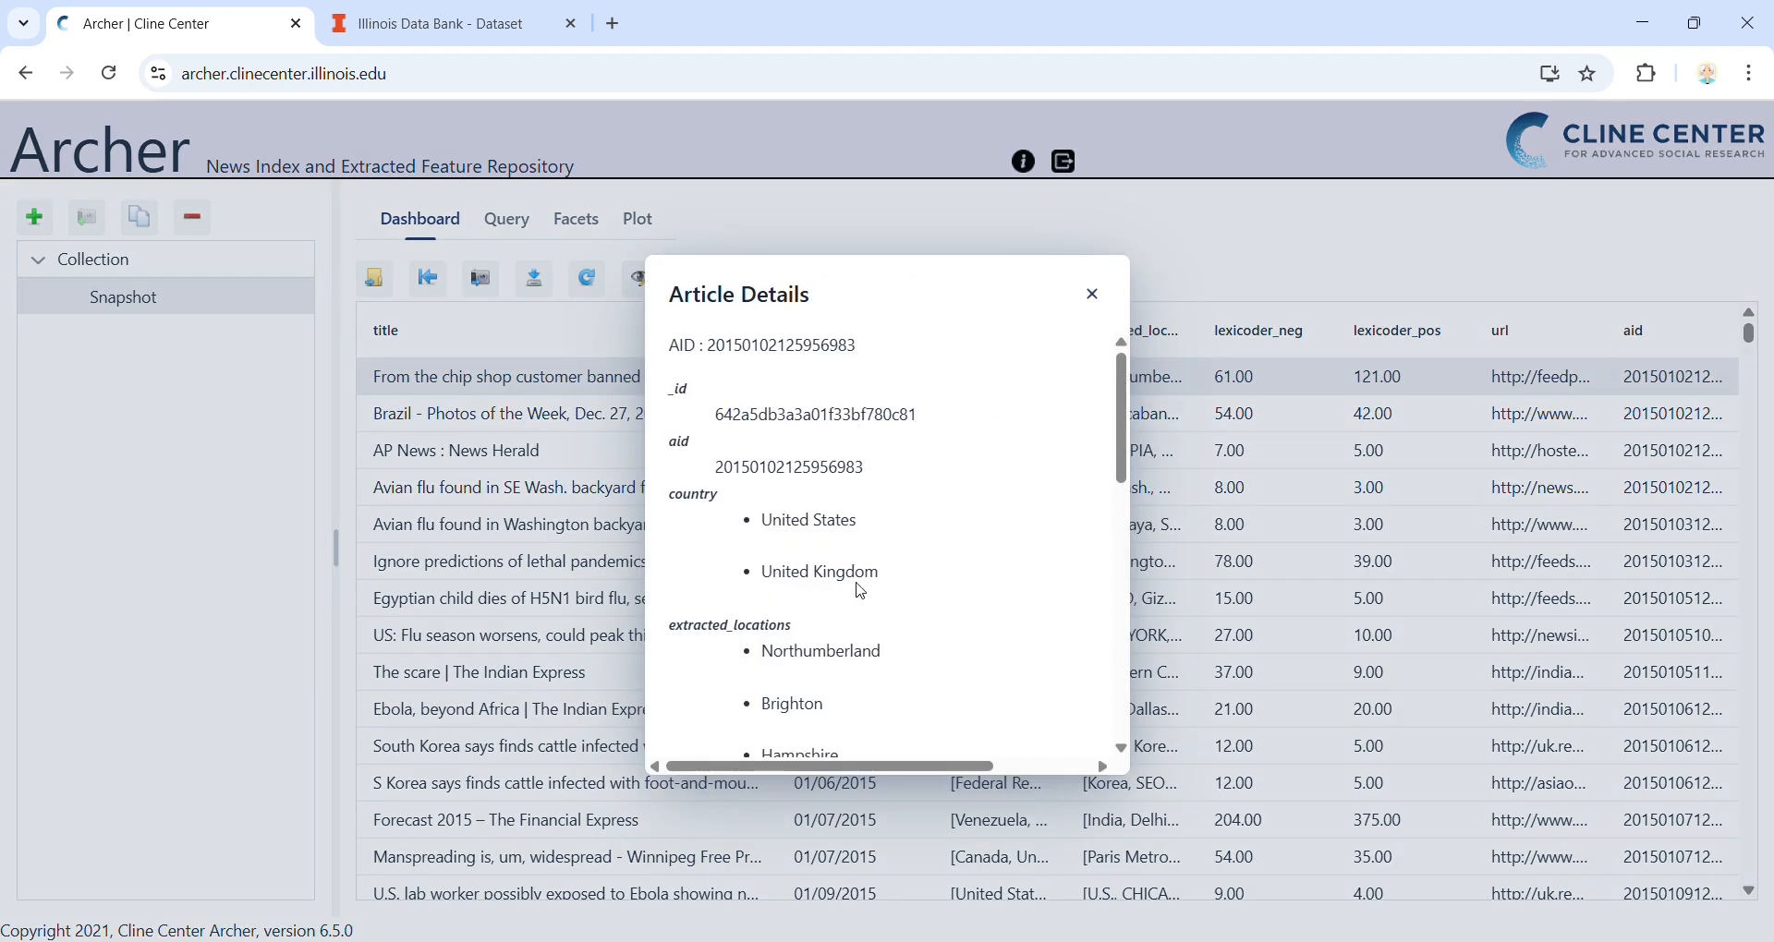
pyautogui.scroll(-4, 757, 573)
pyautogui.scroll(2, 817, 571)
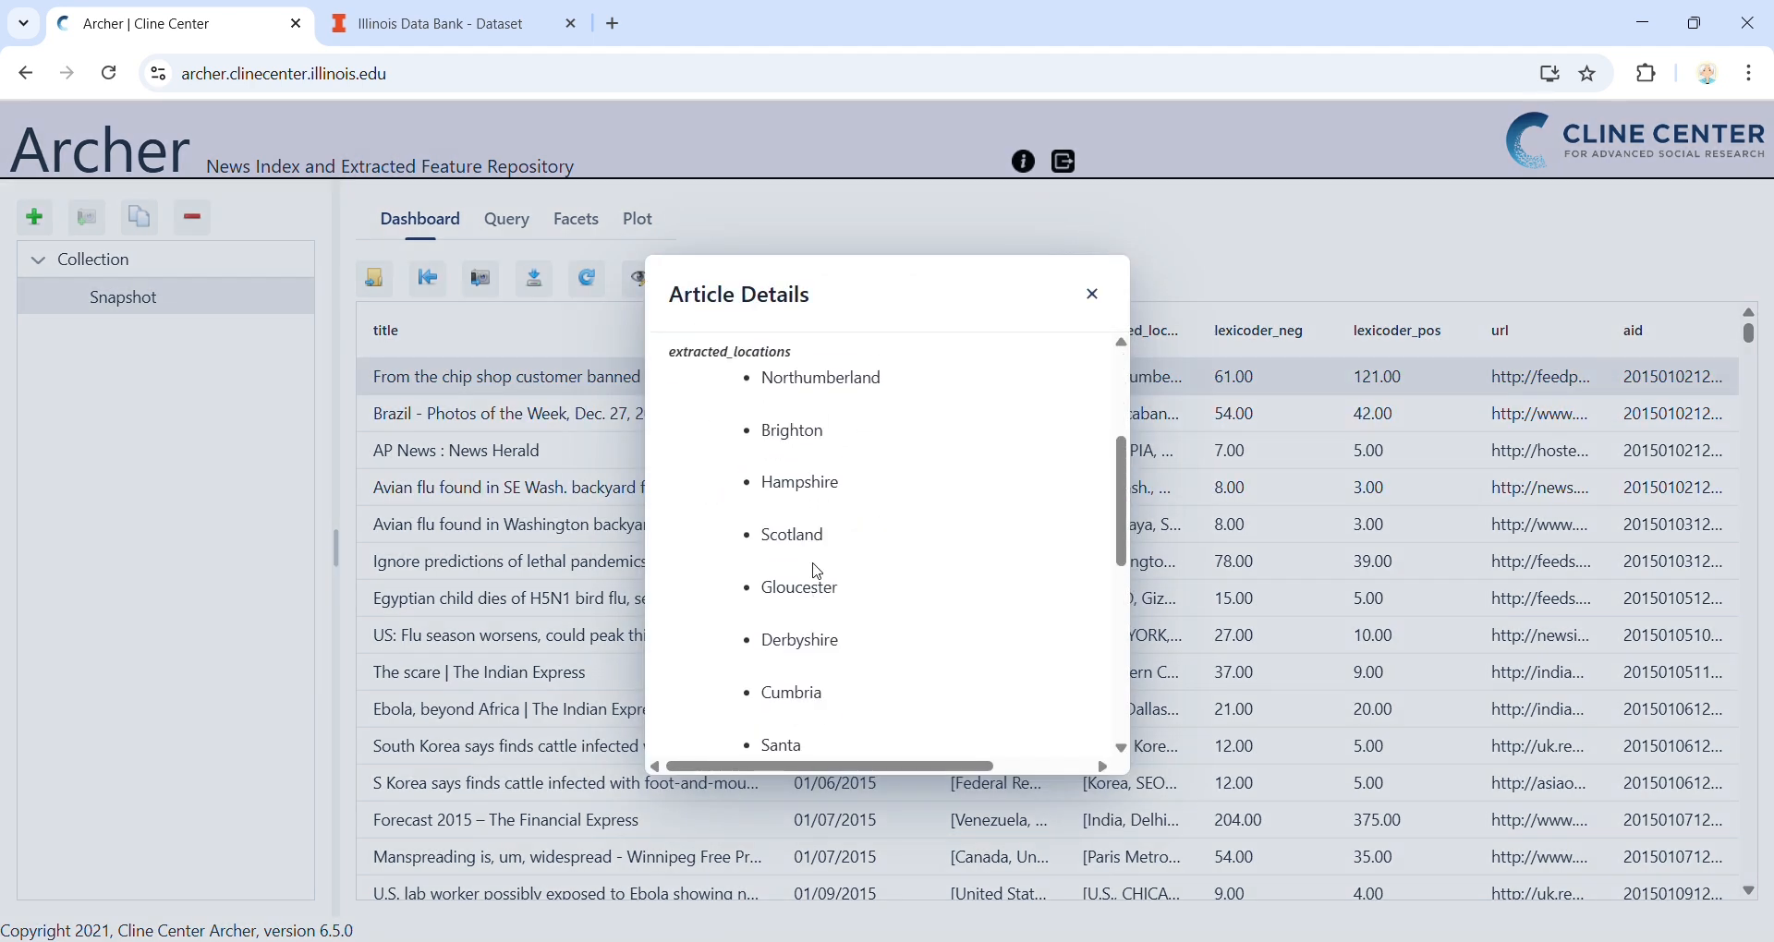
pyautogui.doubleClick(827, 592)
pyautogui.click(946, 556)
pyautogui.scroll(2, 942, 554)
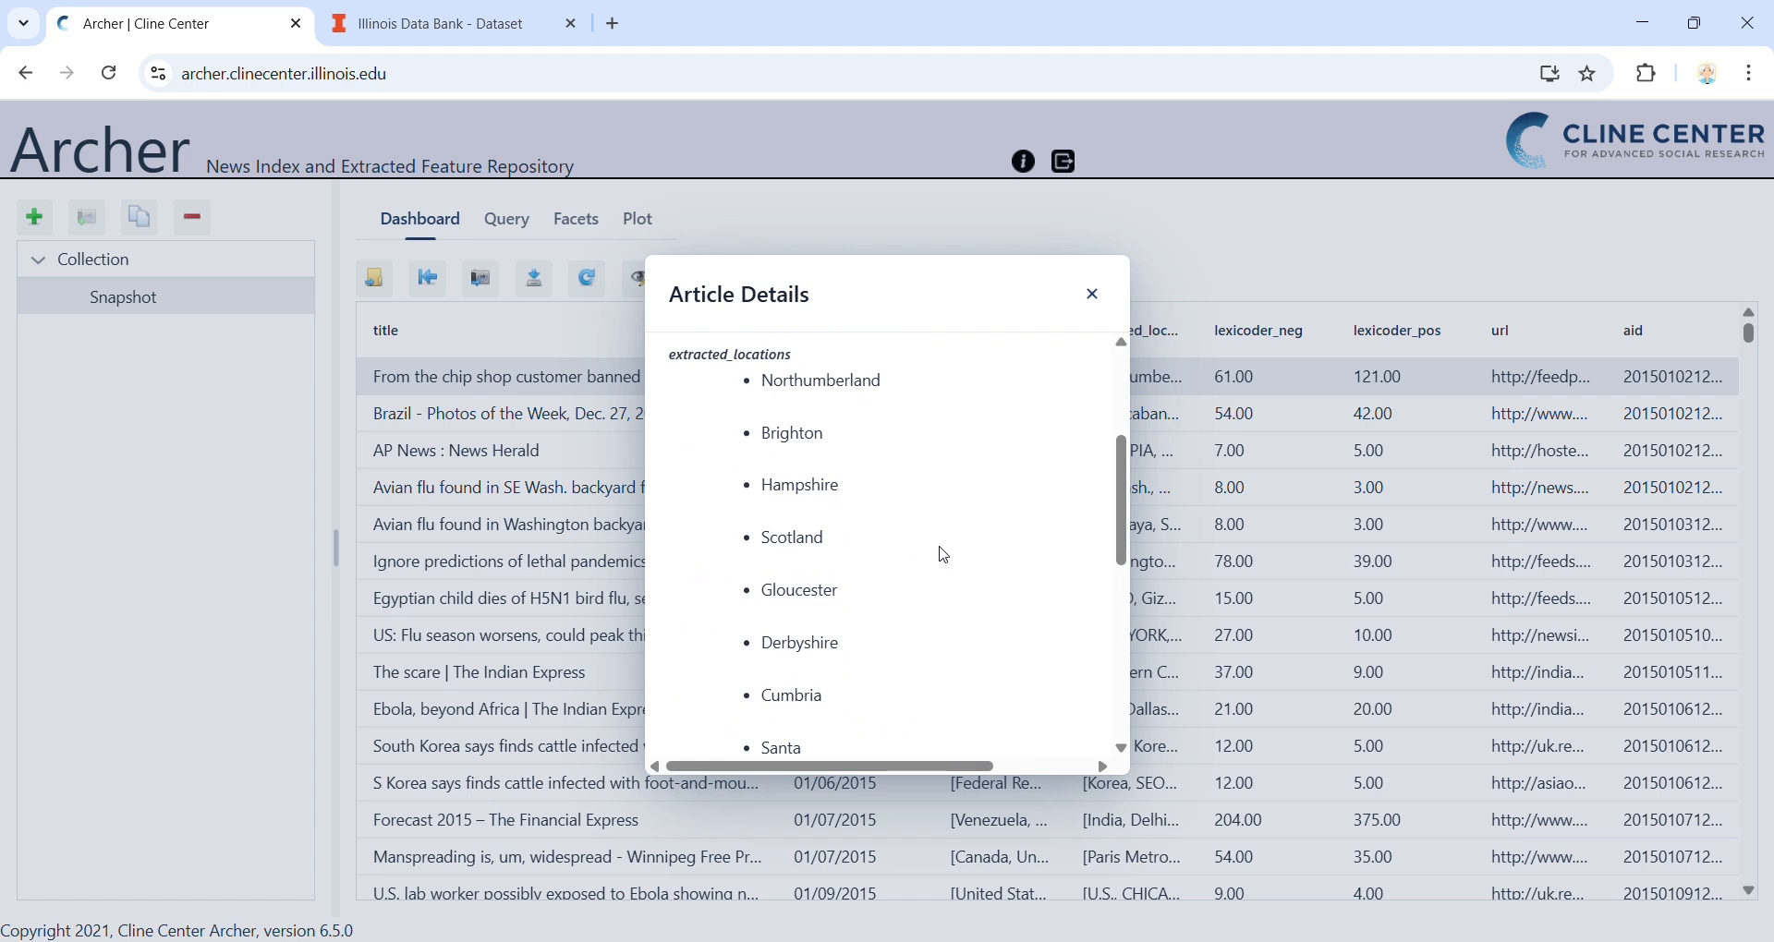
pyautogui.moveTo(863, 546); pyautogui.dragTo(747, 557)
pyautogui.click(747, 557)
# Examine the article's lexicoder_neg and lexicoder_pos values in its details
pyautogui.scroll(-8, 747, 557)
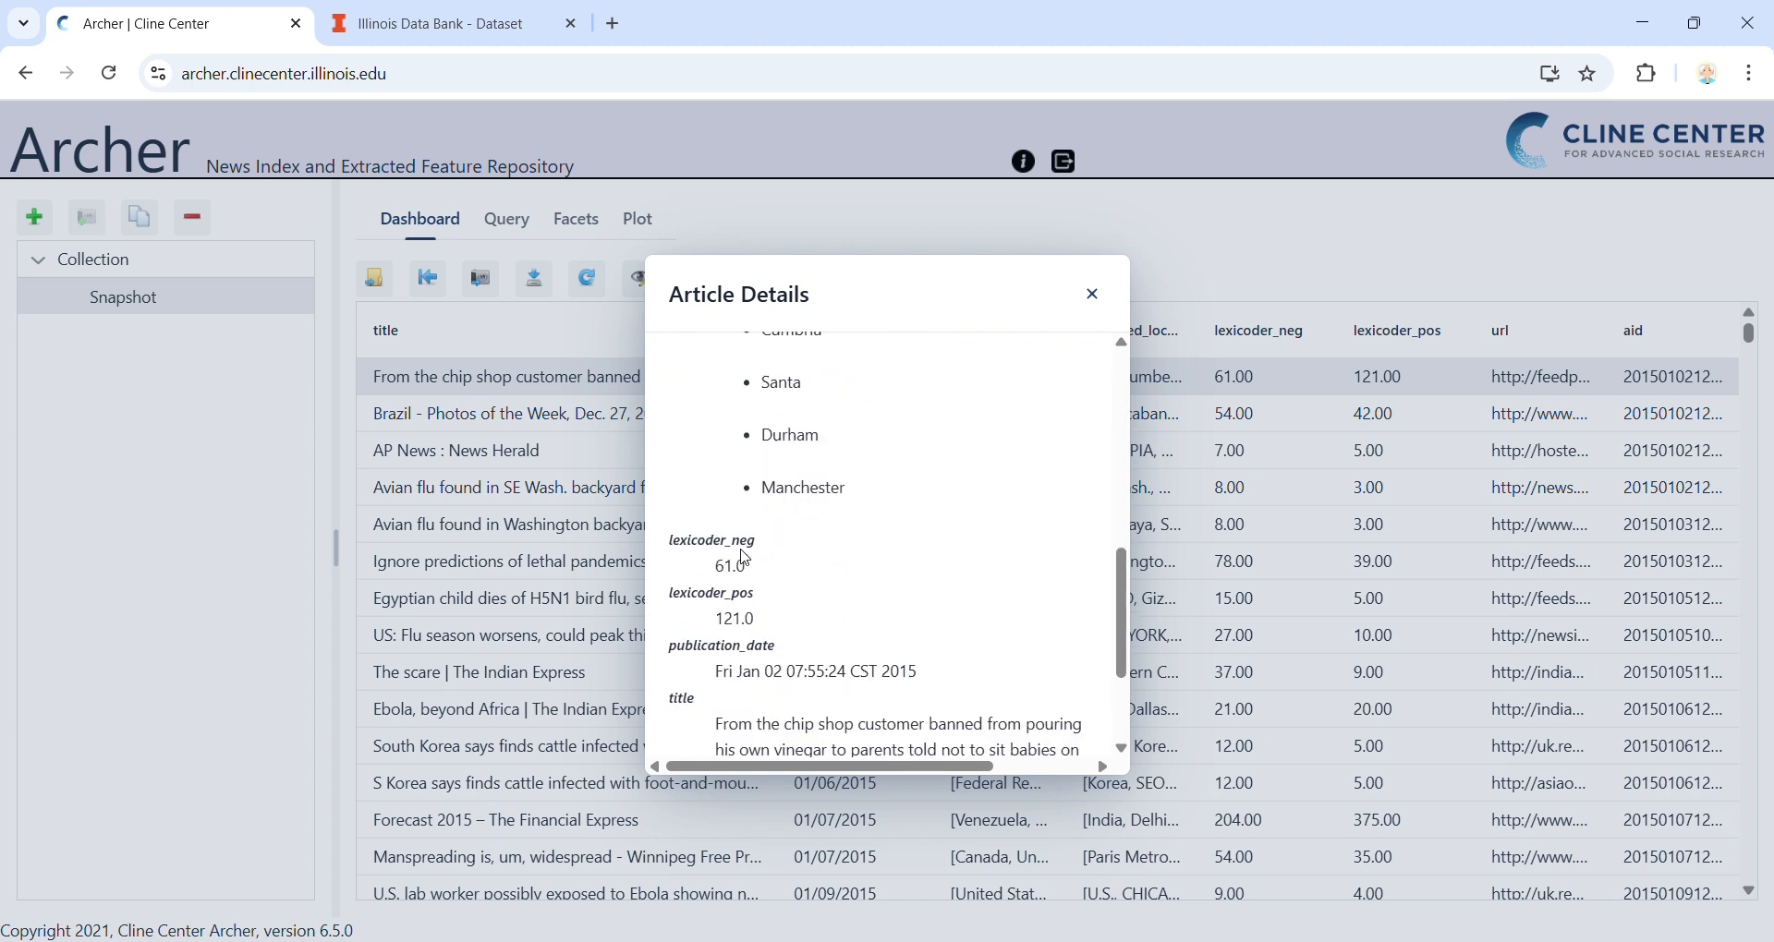
pyautogui.moveTo(715, 378); pyautogui.dragTo(849, 377)
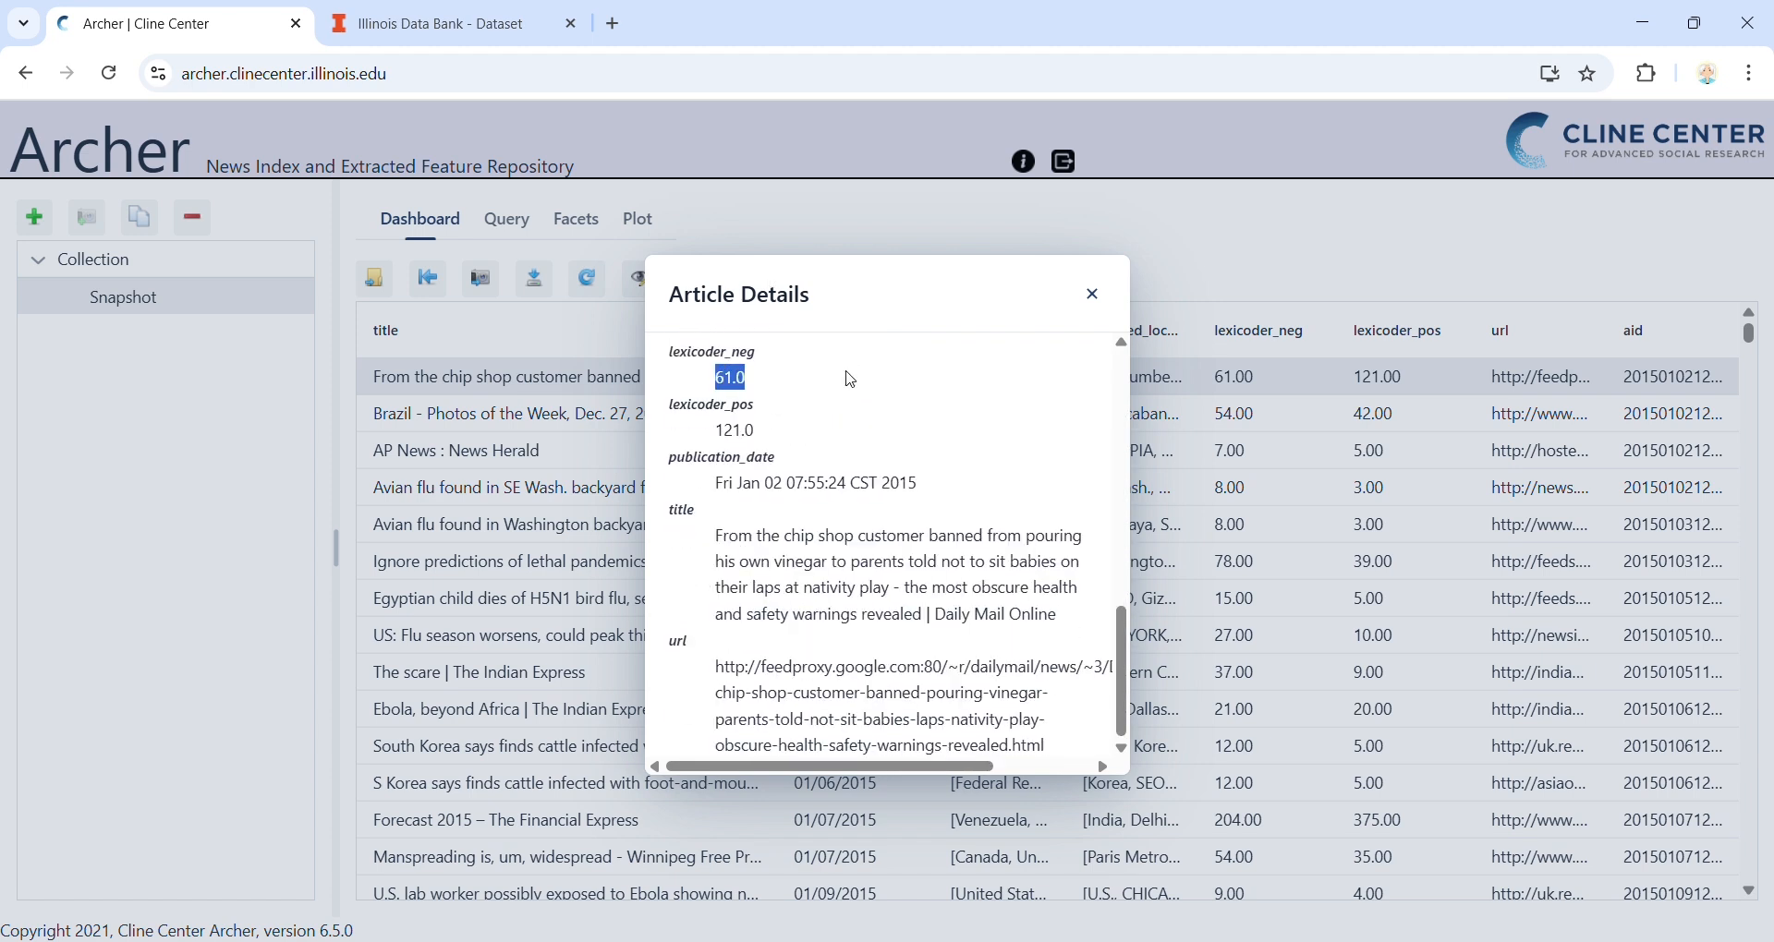
pyautogui.moveTo(760, 433); pyautogui.dragTo(838, 461)
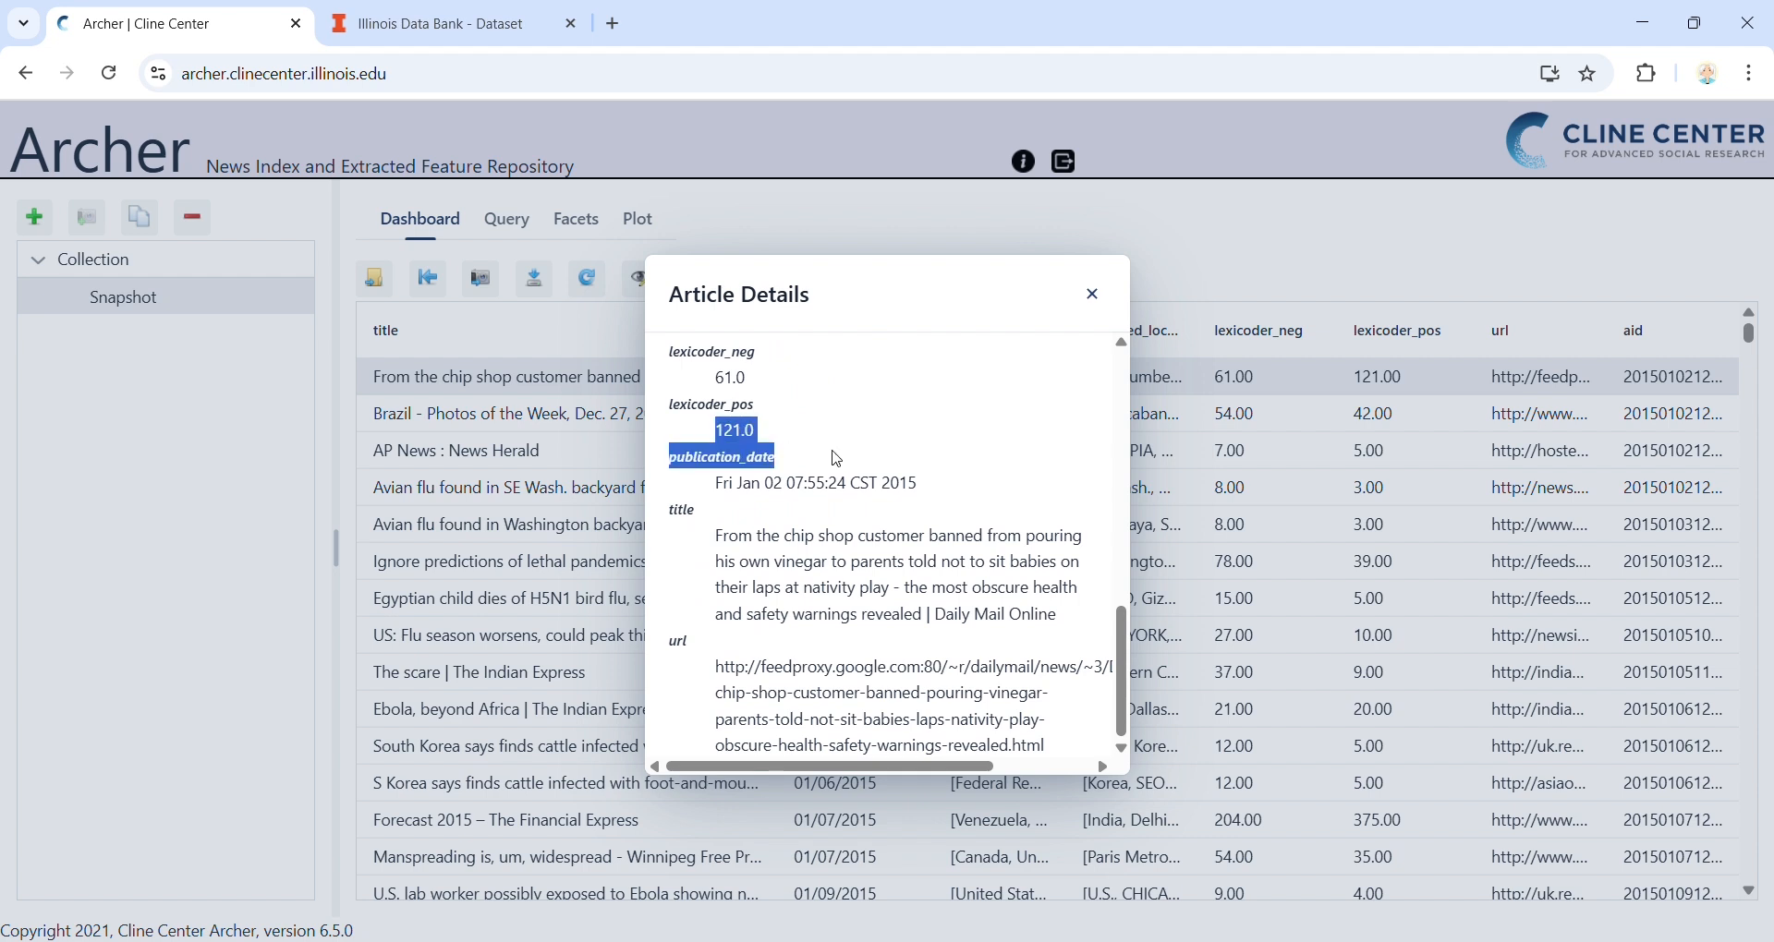
pyautogui.click(790, 442)
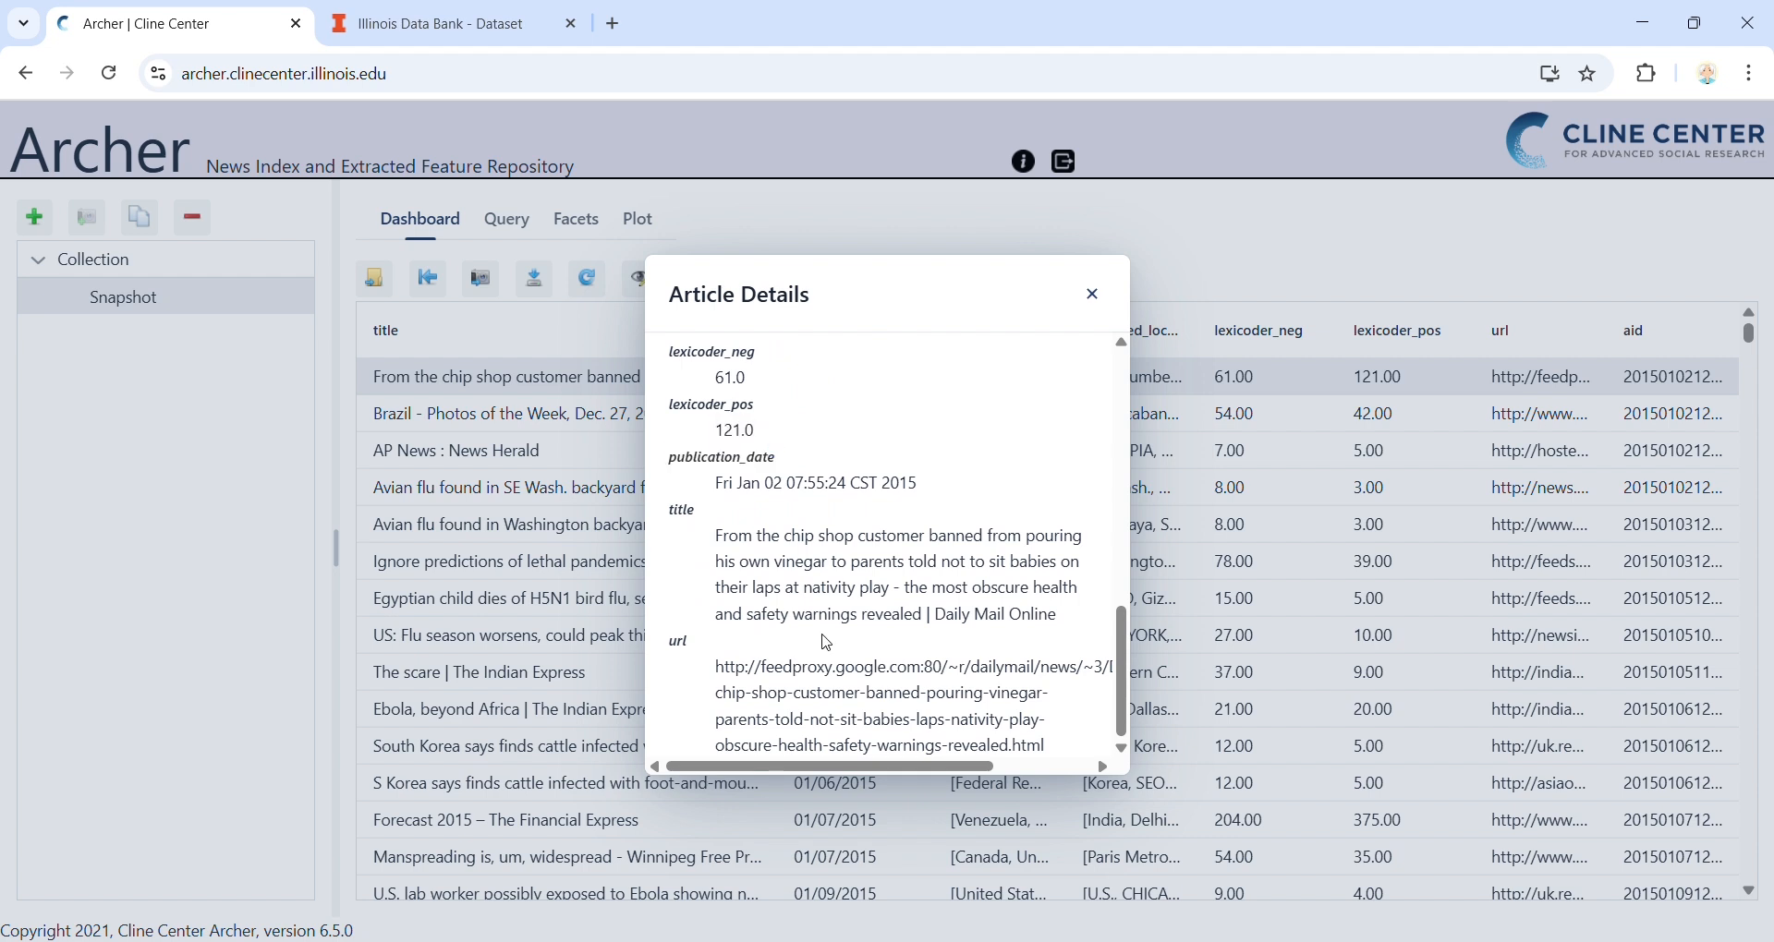